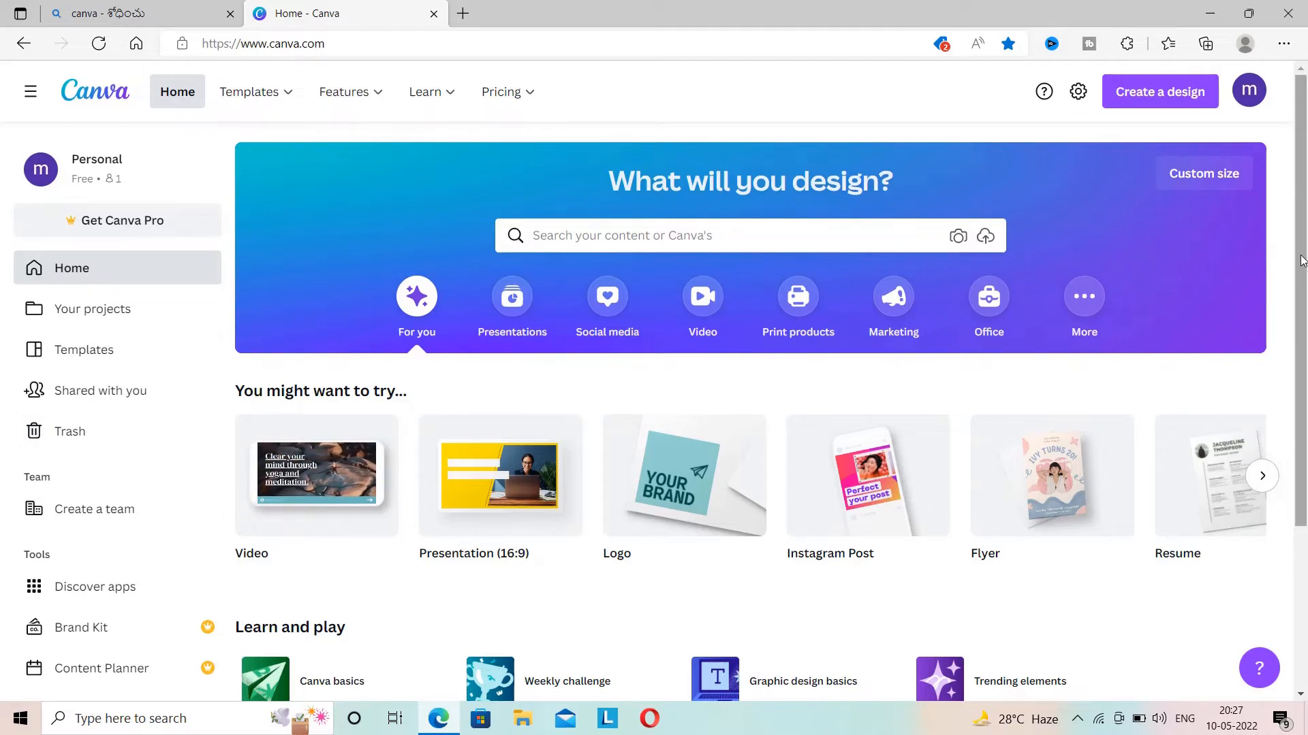
Search the Canva templates for "thumbnail"
left_click_drag(1301, 261, 1284, 285)
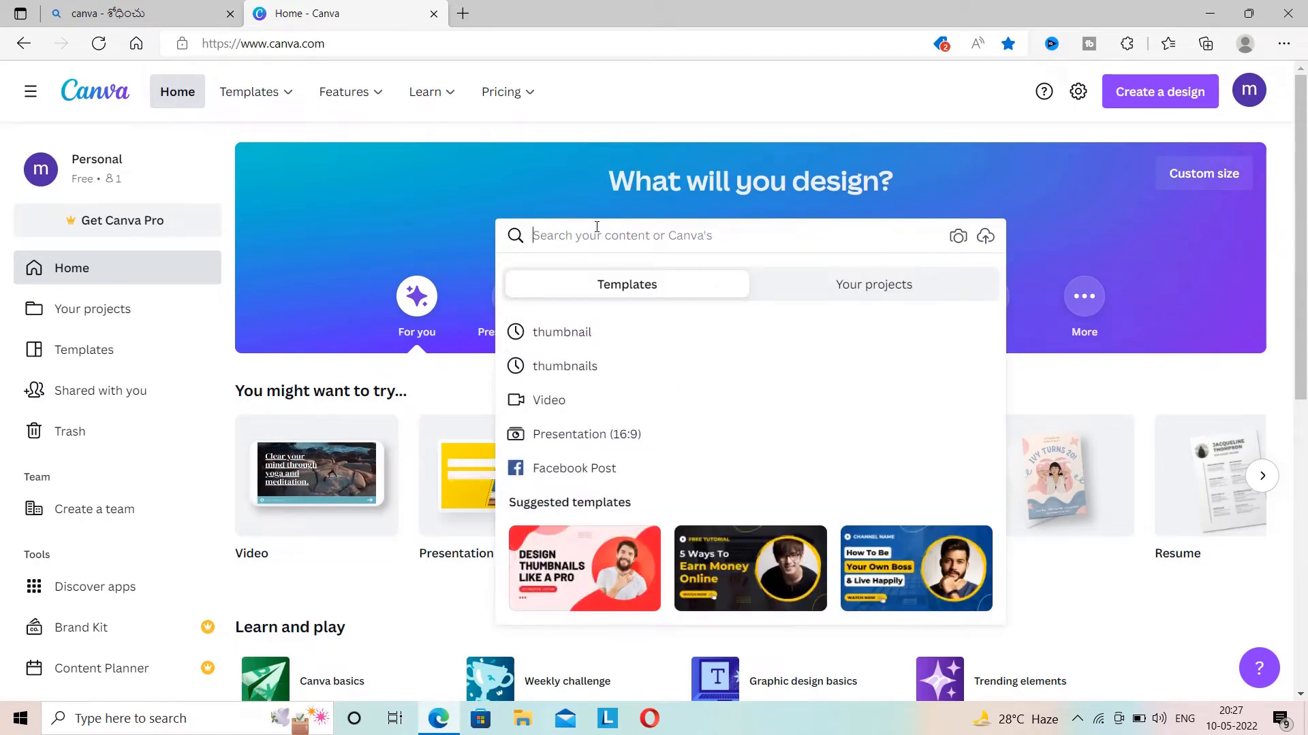
type("thumbnail")
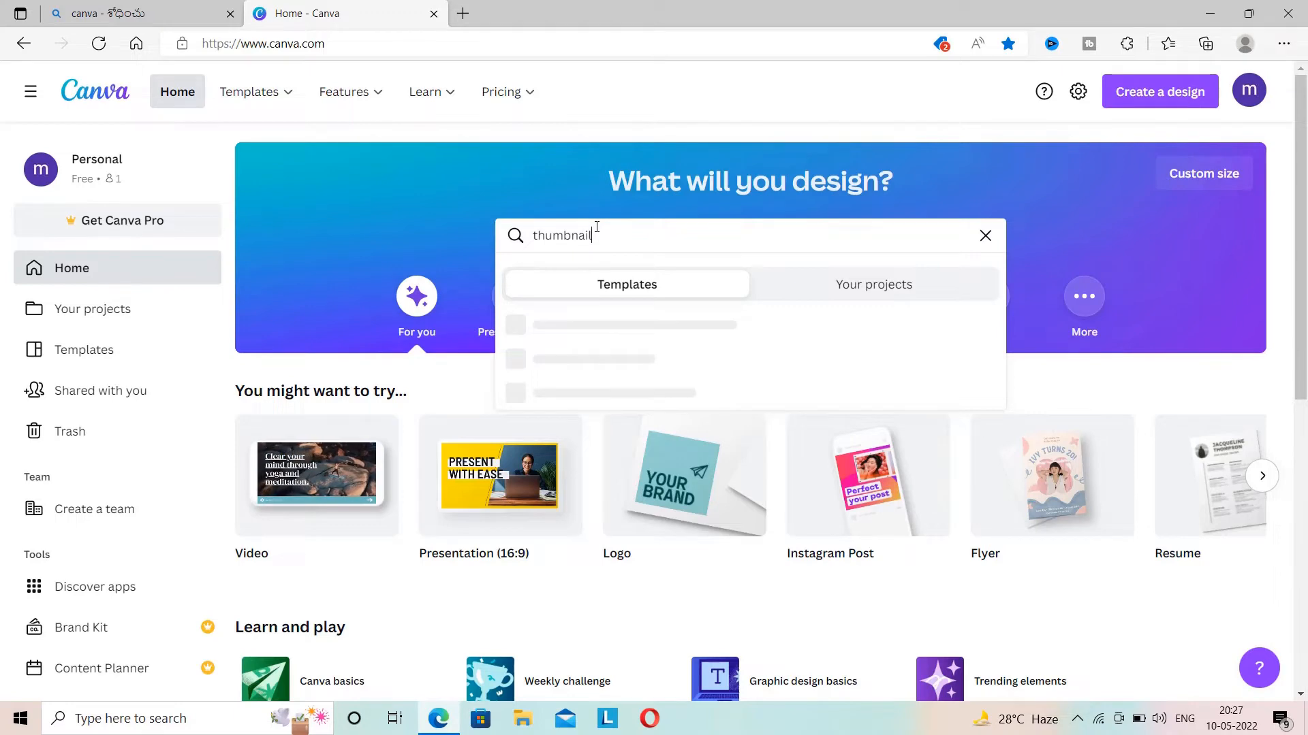
key("Return")
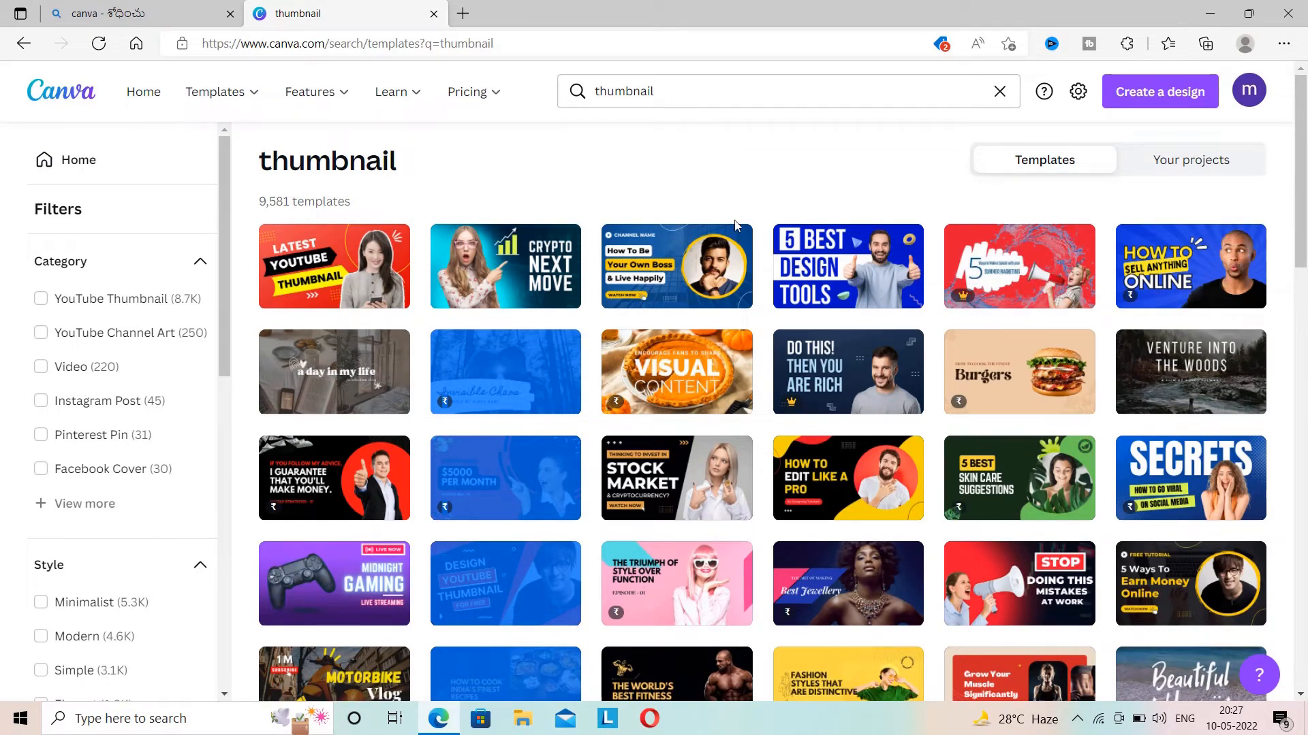
Browse the thumbnail templates and open the red and yellow "Latest YouTube Thumbnail" design for editing
scroll(1277, 349, "down", 8)
scroll(1278, 349, "down", 9)
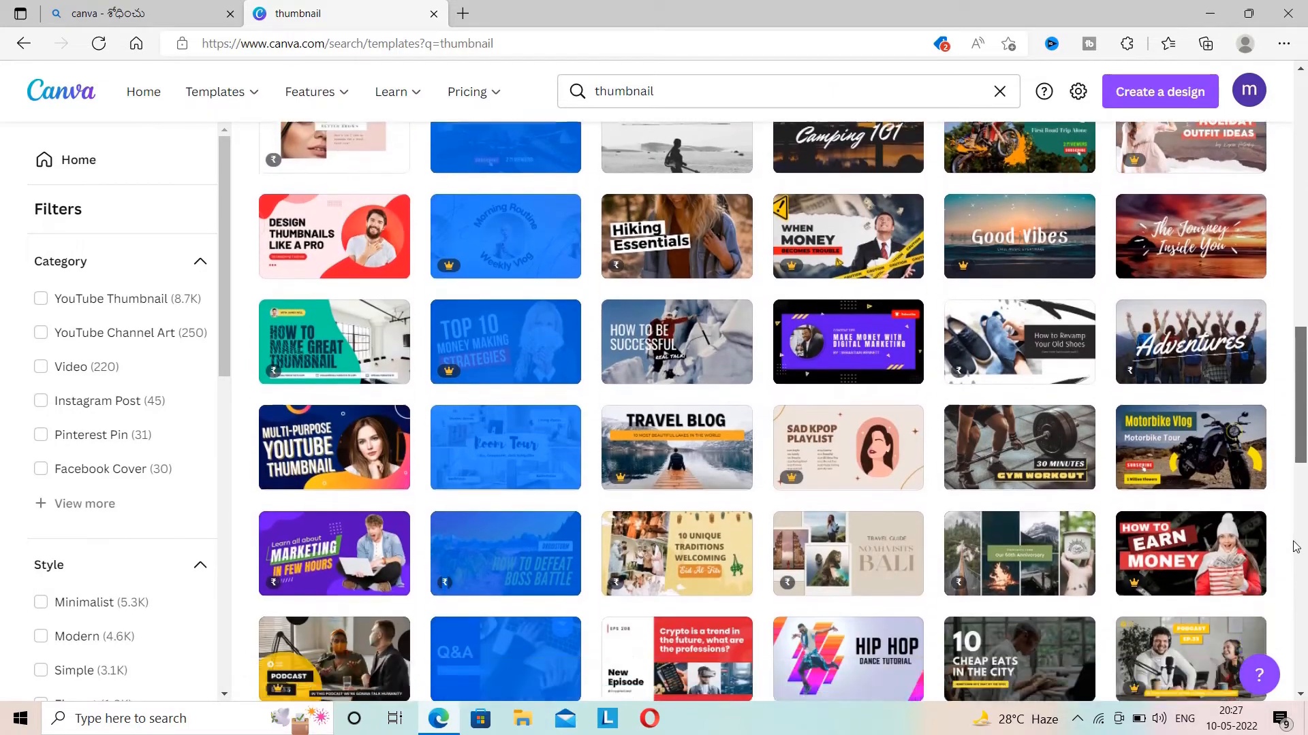
left_click_drag(1293, 547, 1293, 619)
left_click_drag(1299, 386, 1304, 151)
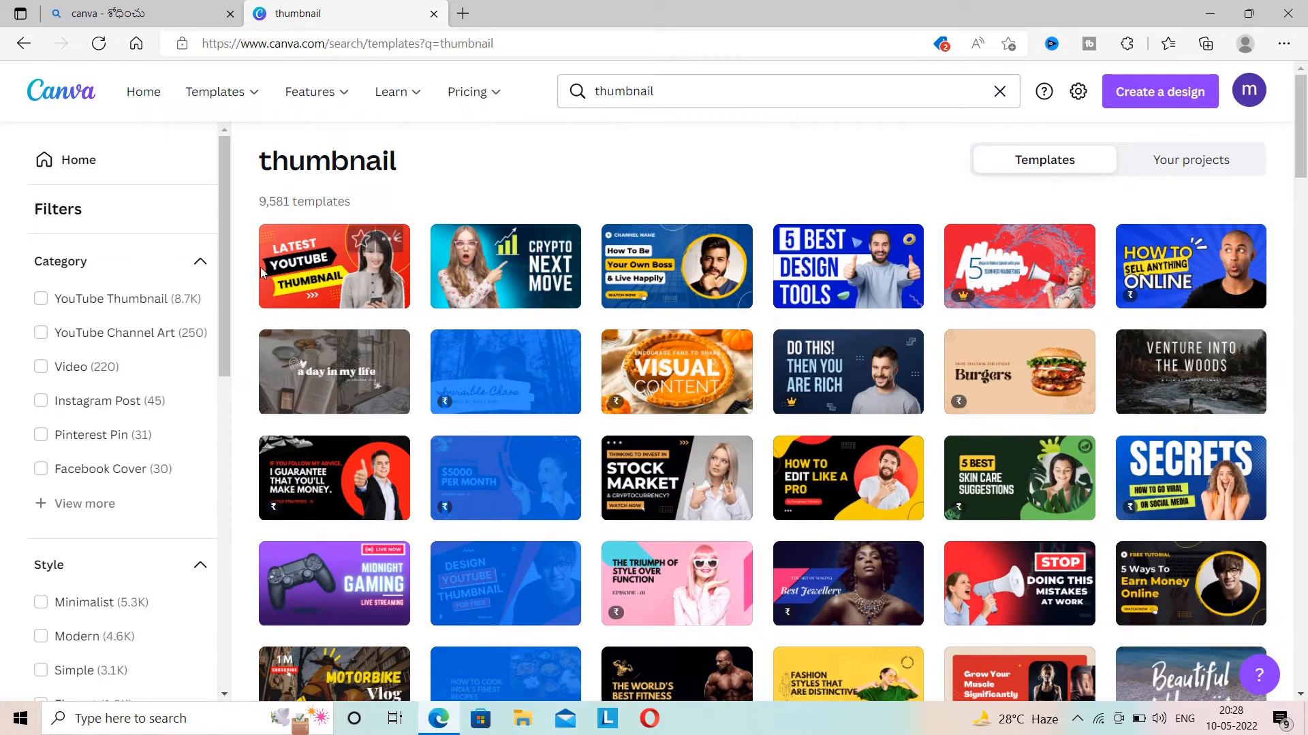
left_click(335, 279)
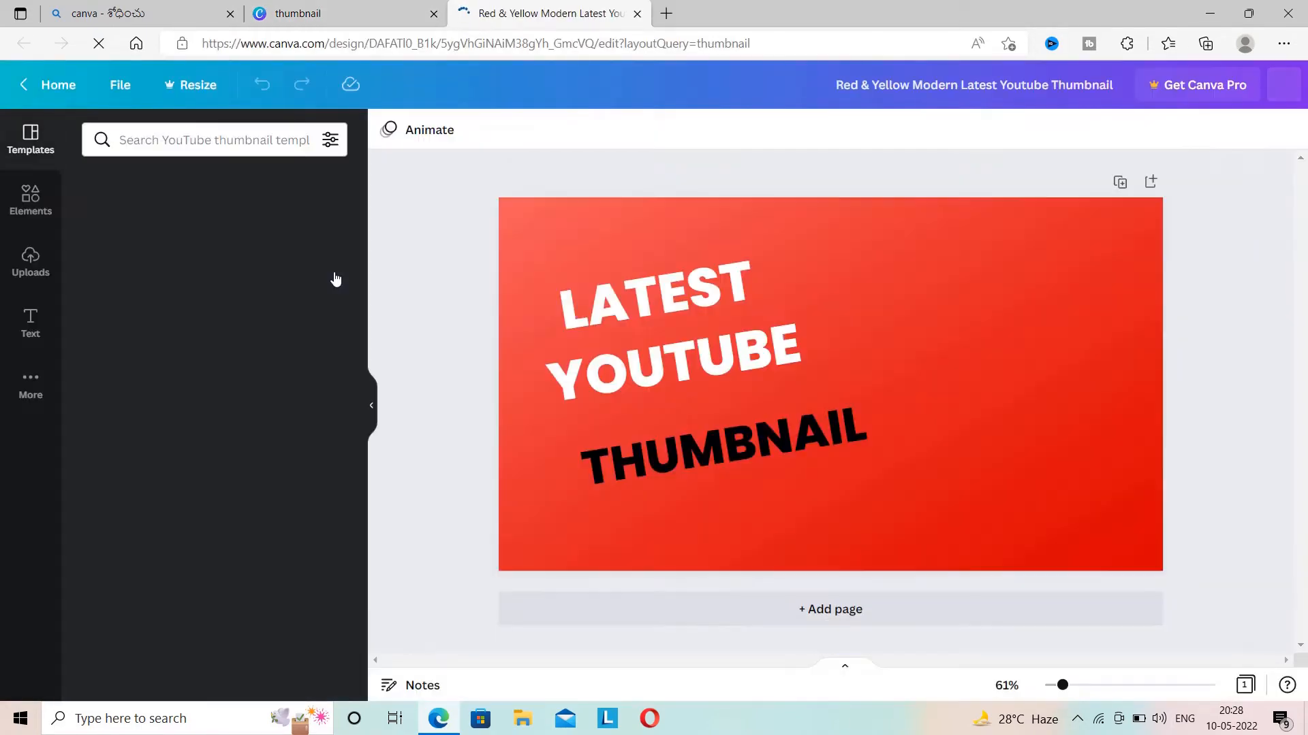
Search the web in a new tab for "telugu changathi converter" and open the Online Telugu Converter site
left_click(665, 15)
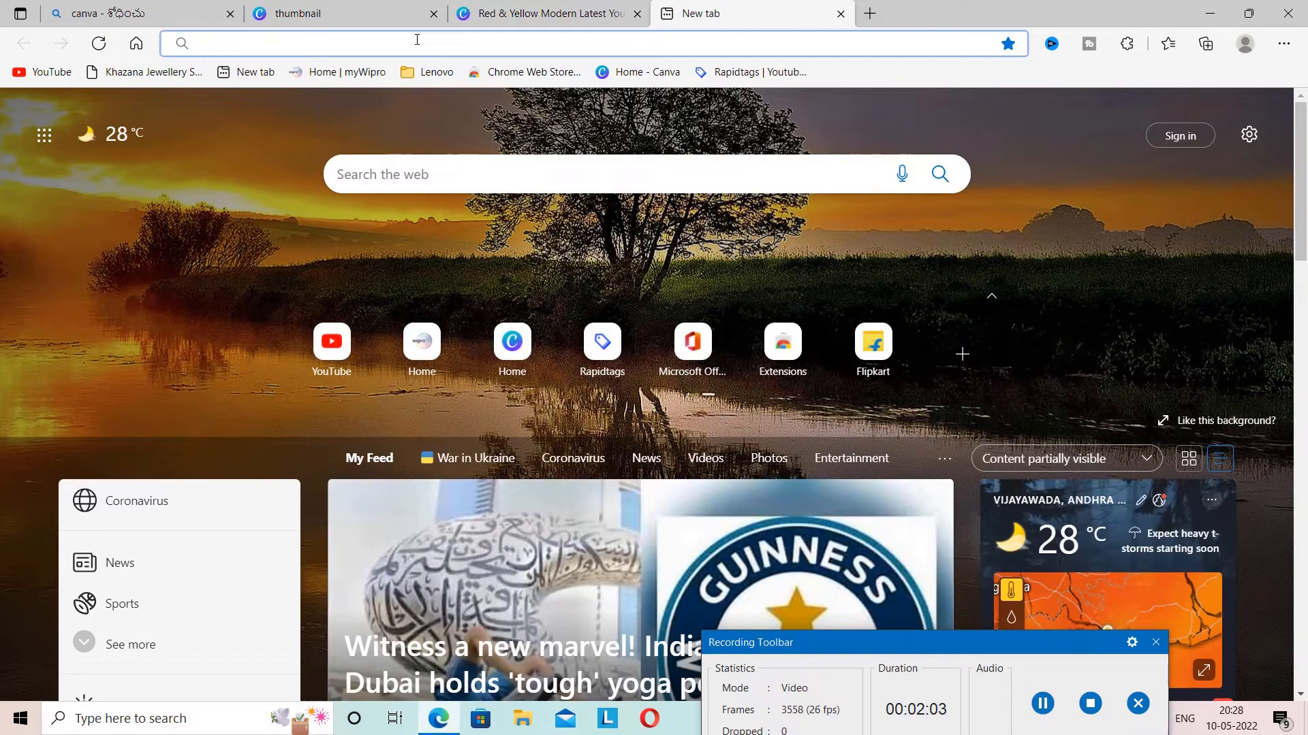
type("telugu")
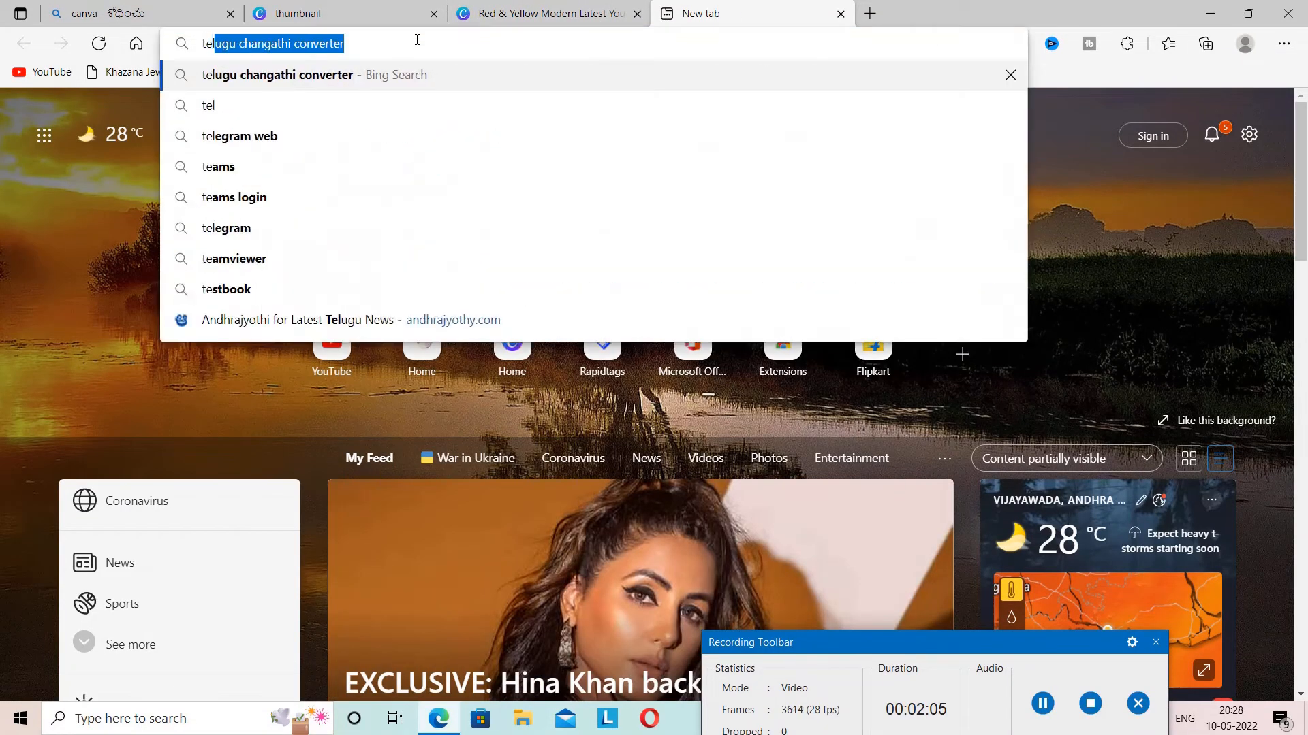
type(" v")
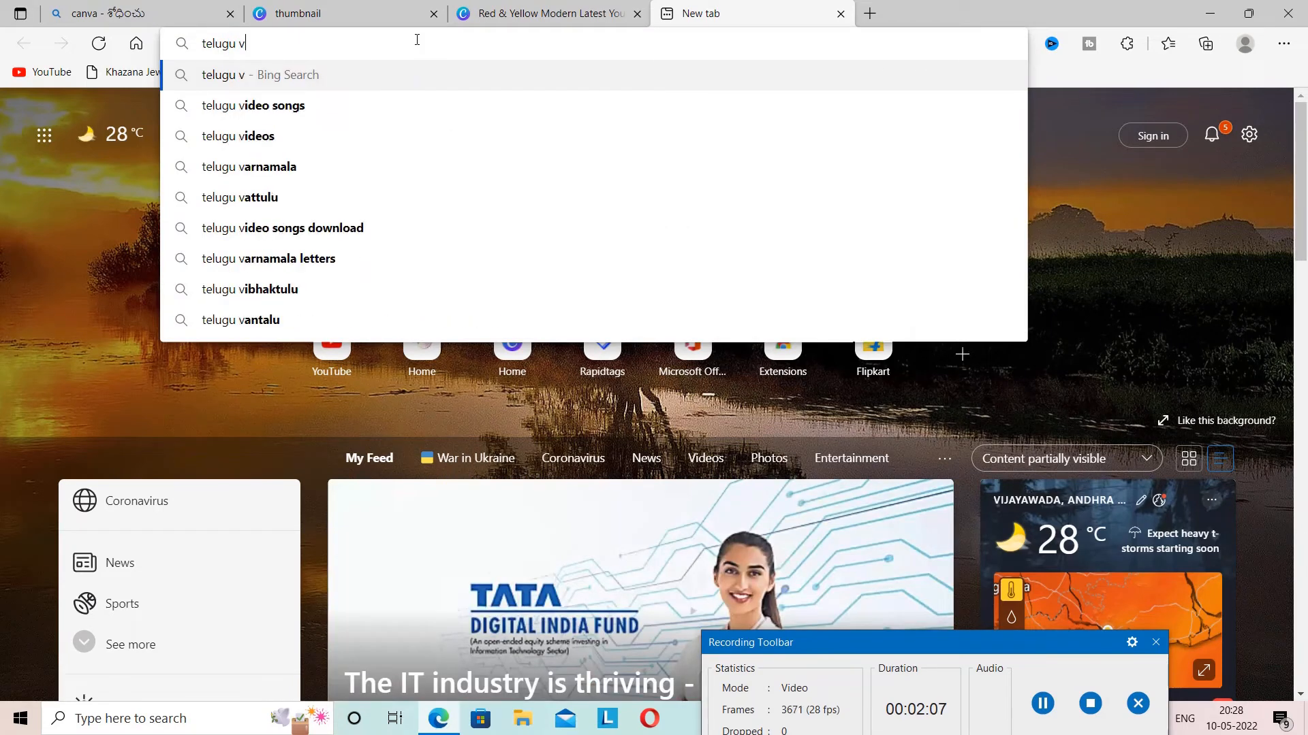
key("BackSpace")
type("changath")
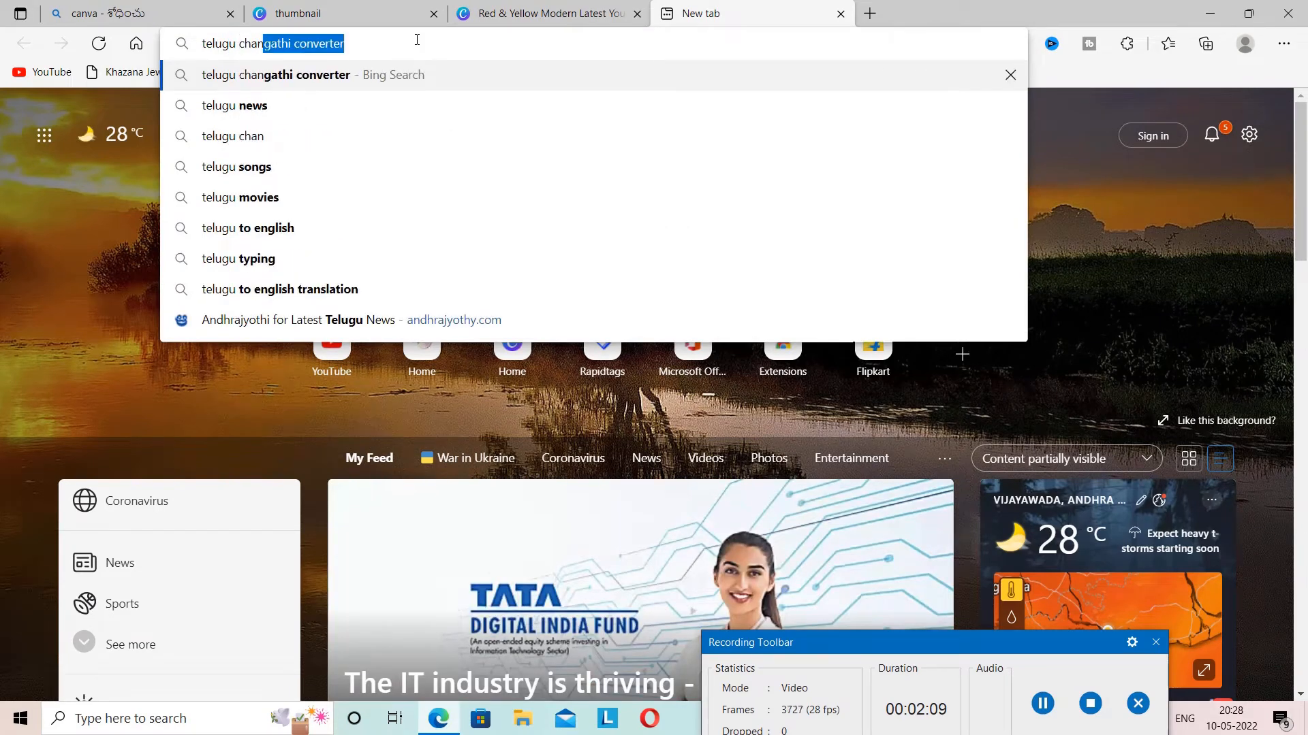
type("i")
key("Return")
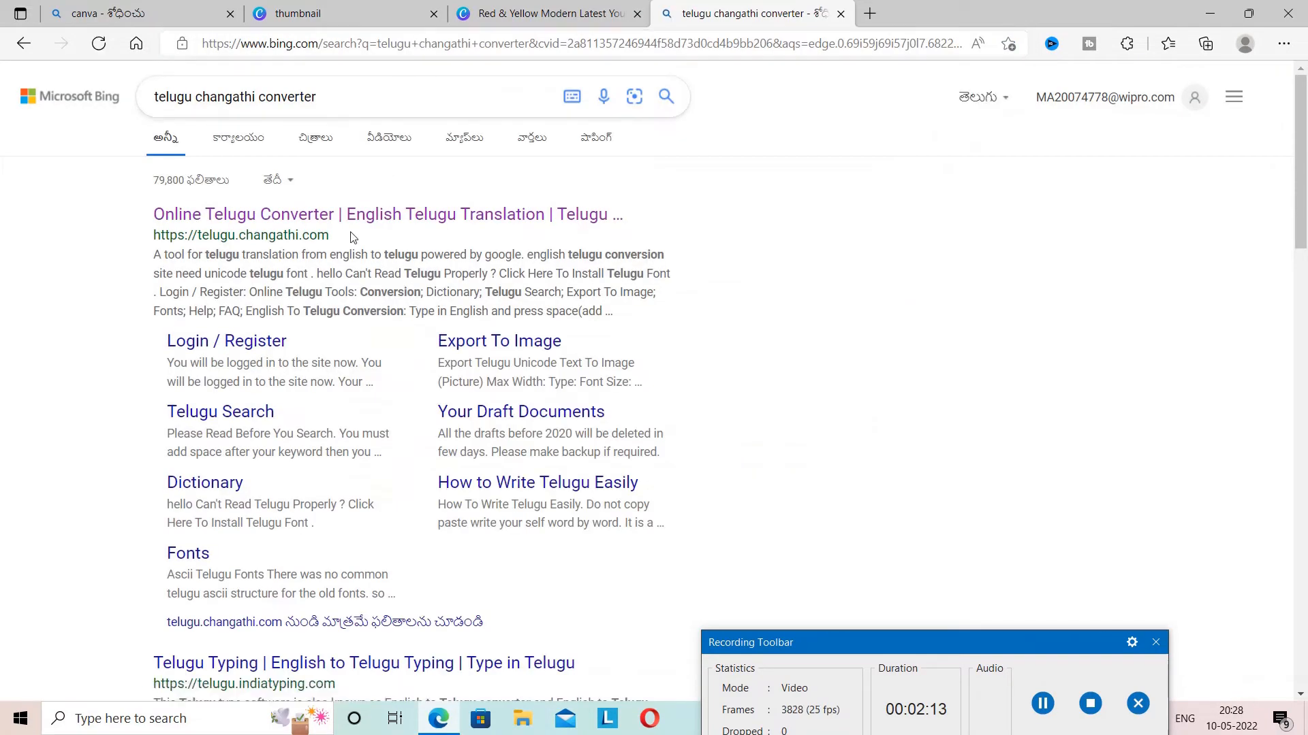
left_click(351, 216)
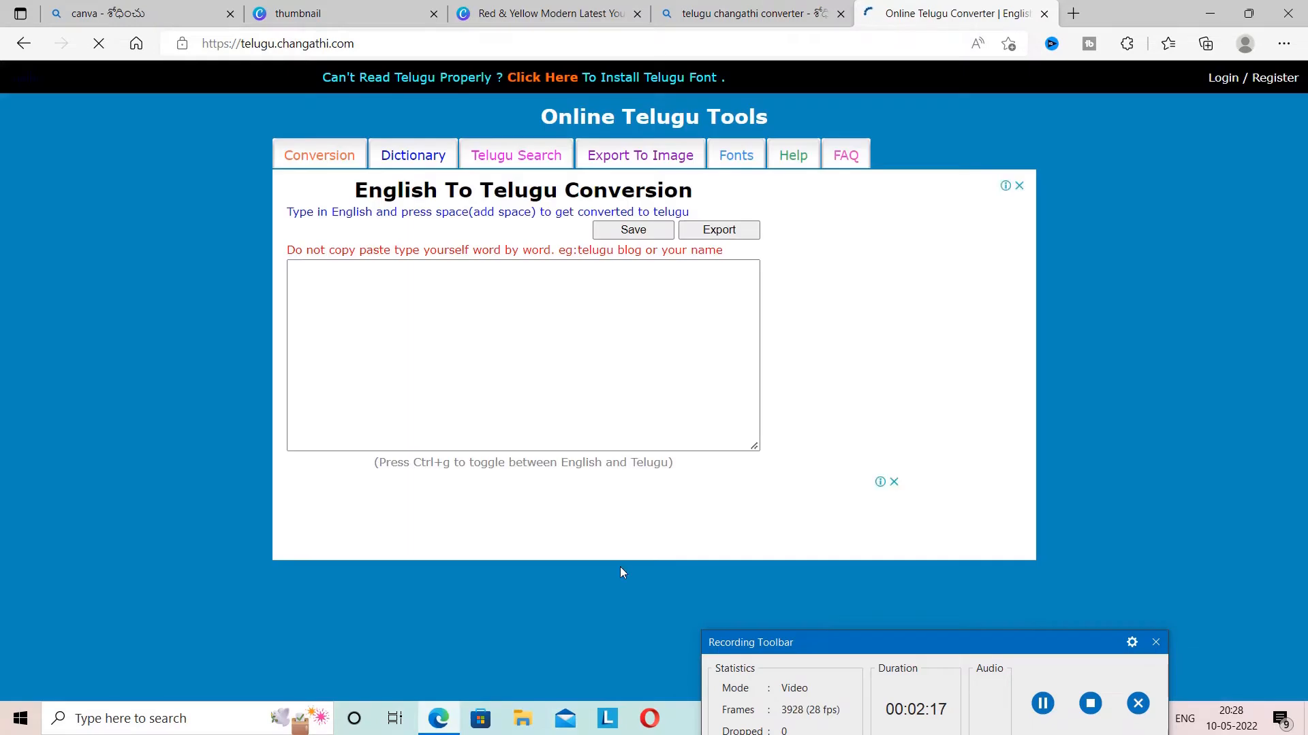
left_click(1155, 644)
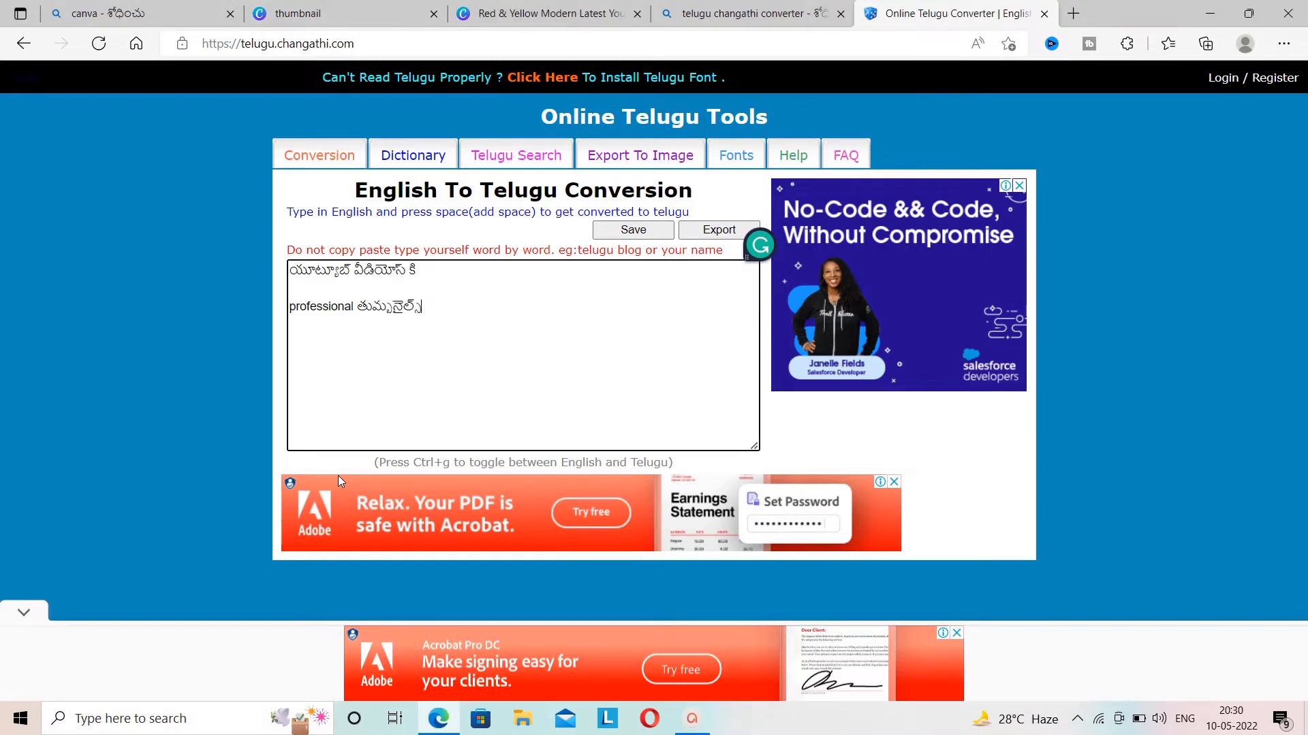
Revert the last word to English "thumbnails" and add "ఇలా ఈజీగా మనమే చేసుకోవచ్చు" below it, separated by a blank line
key("BackSpace")
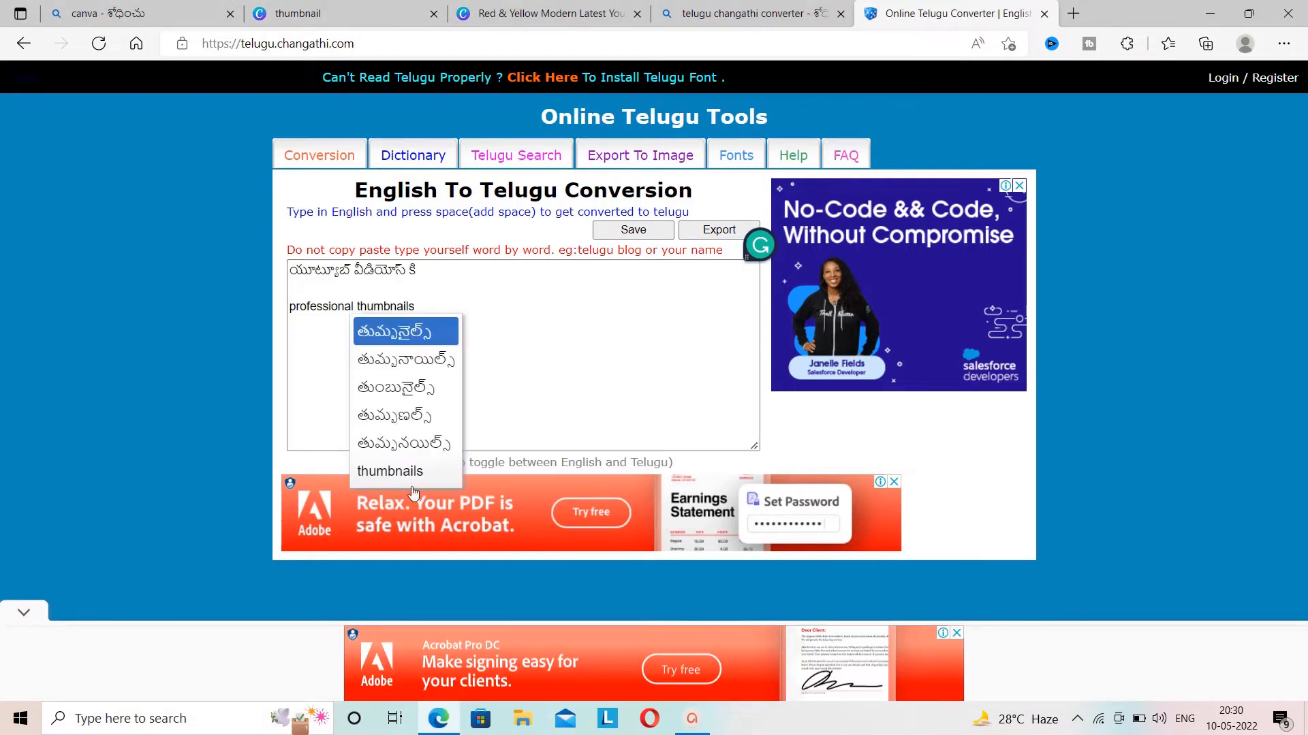
left_click(424, 464)
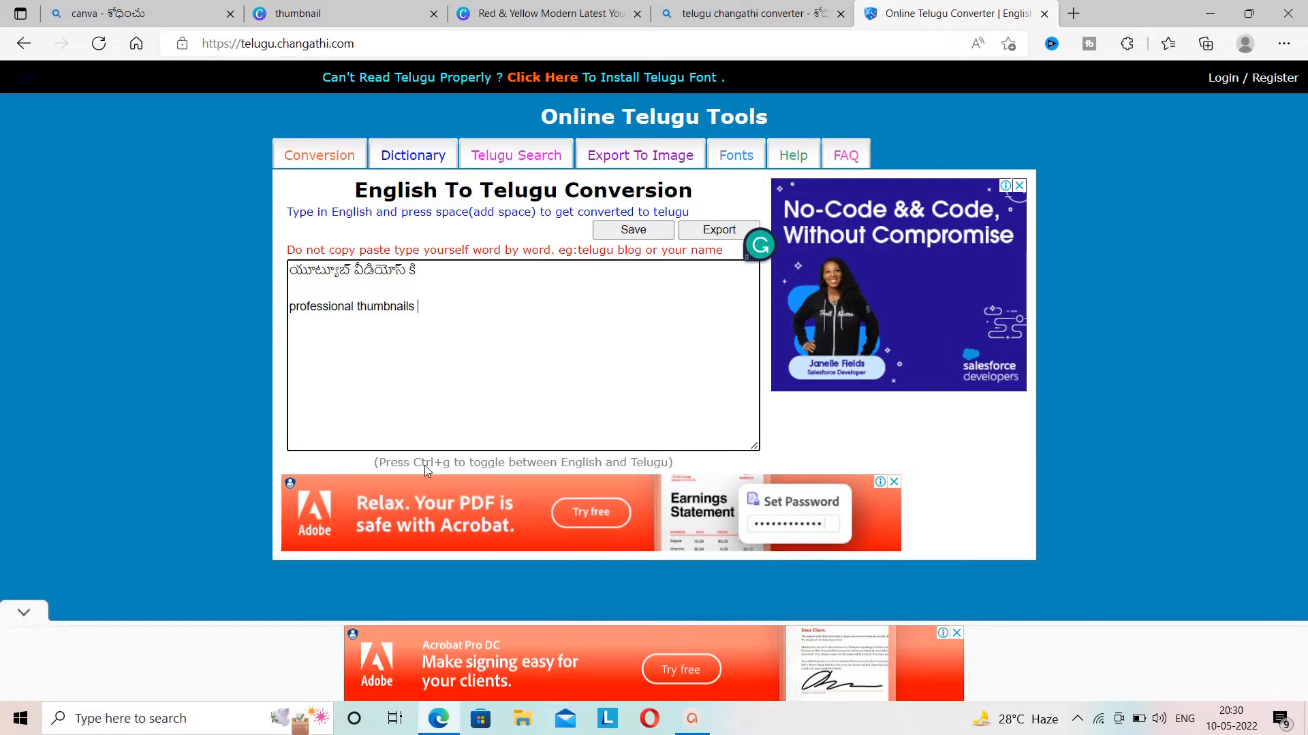
type("ila ")
type("easyga ")
type("maname ")
type("chesukov")
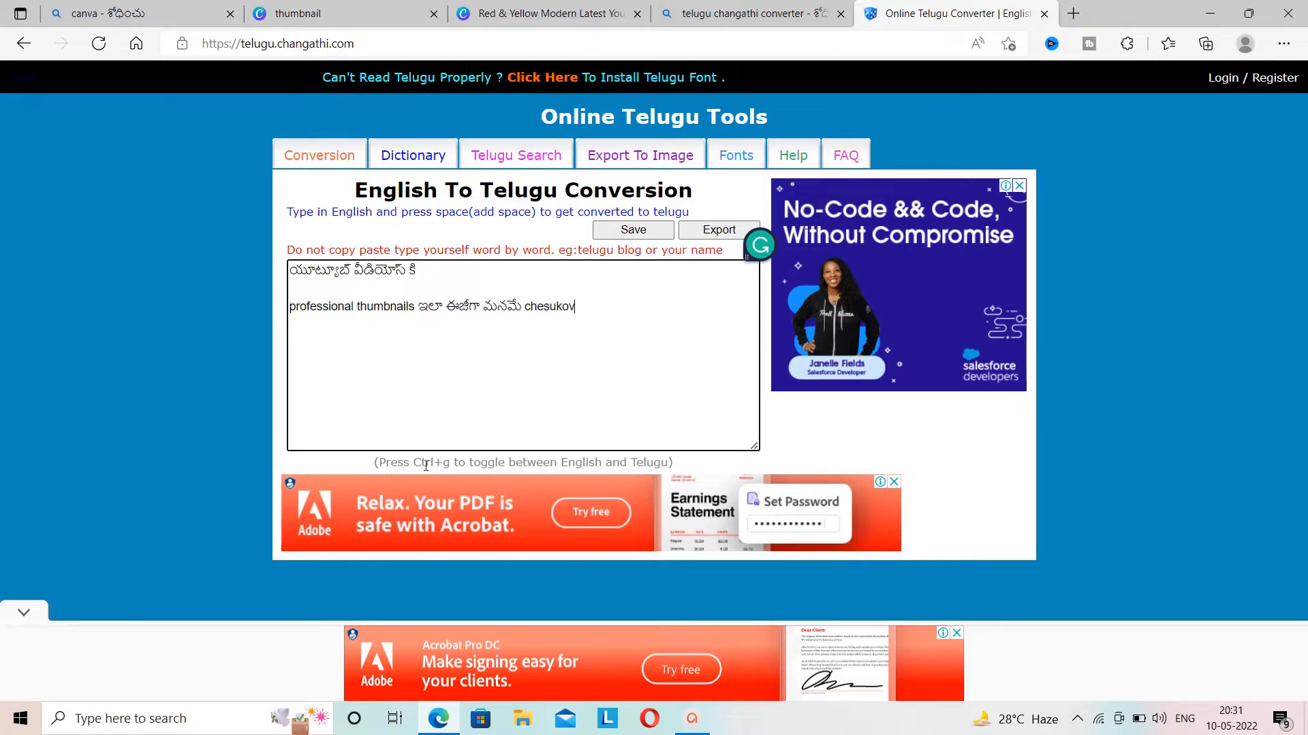
type("achu")
key("Return")
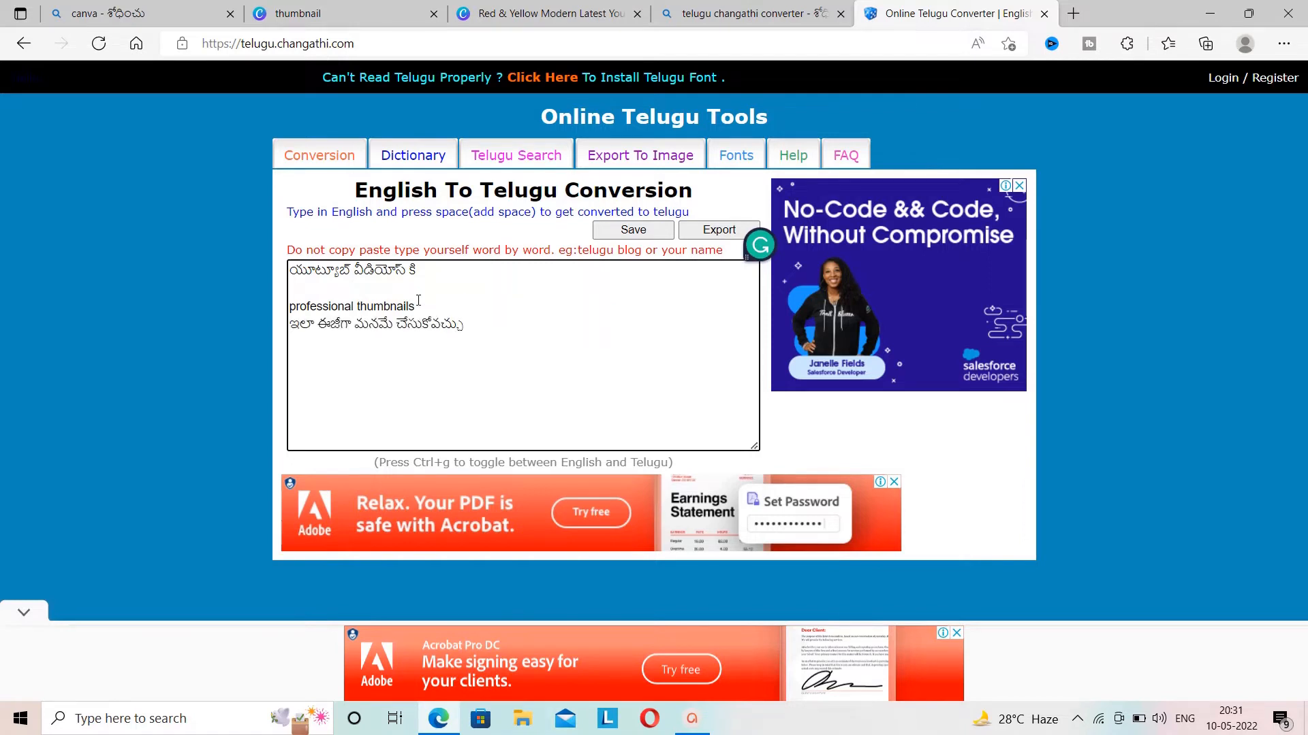
key("Return")
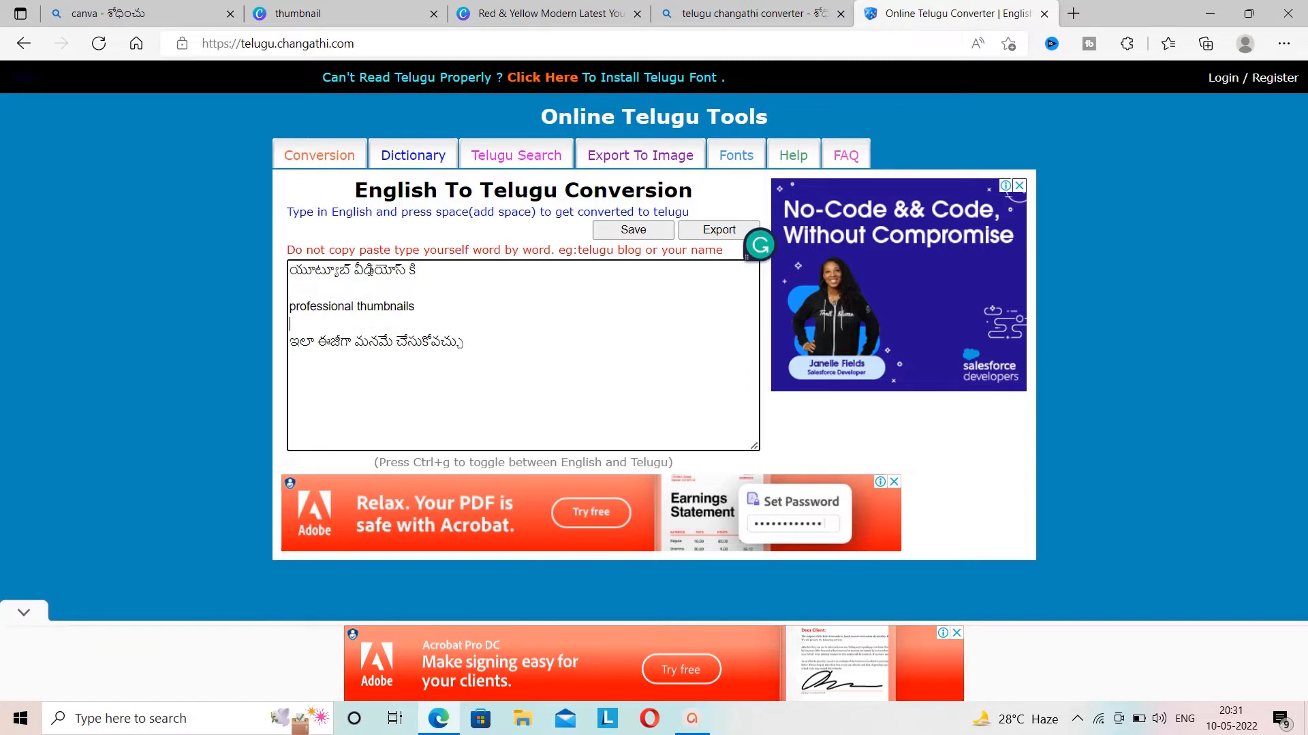
Copy the first line "యూట్యూబ్ వీడియోస్ కి" and remove it from the converter's text
triple_click(332, 270)
key("ctrl+c")
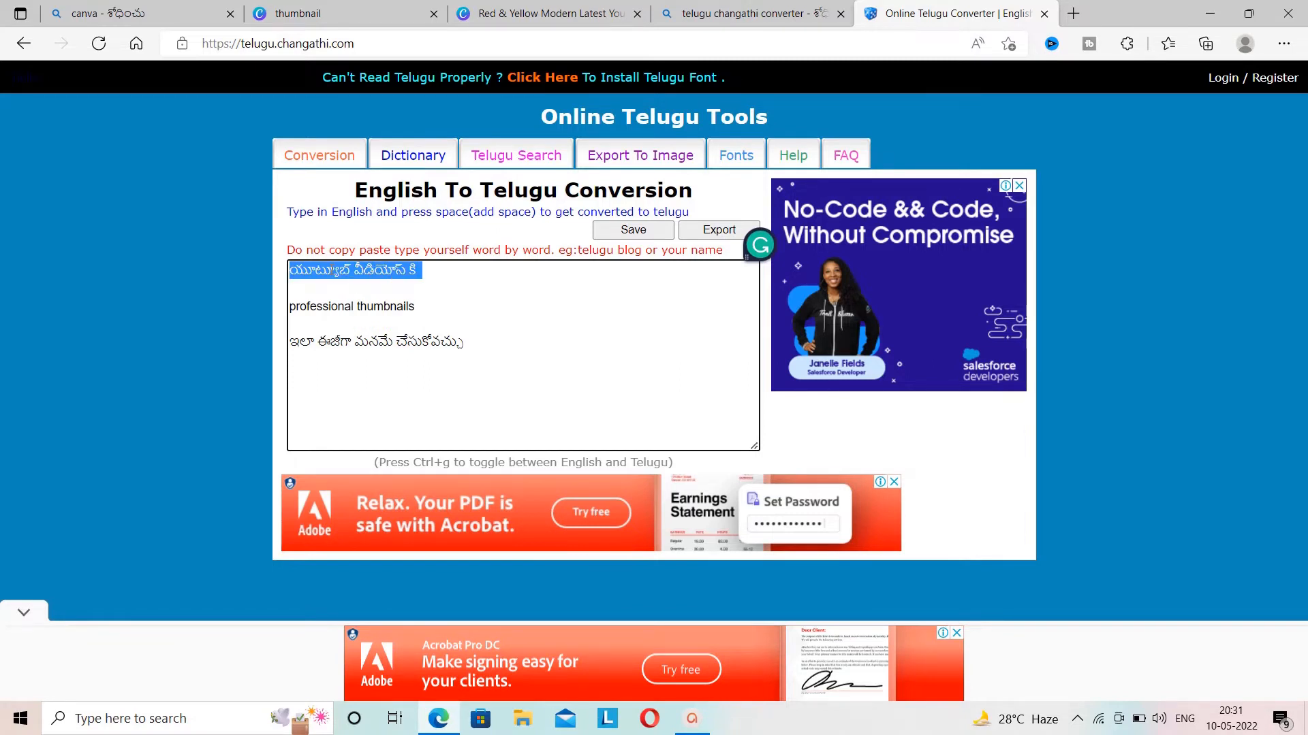
key("BackSpace")
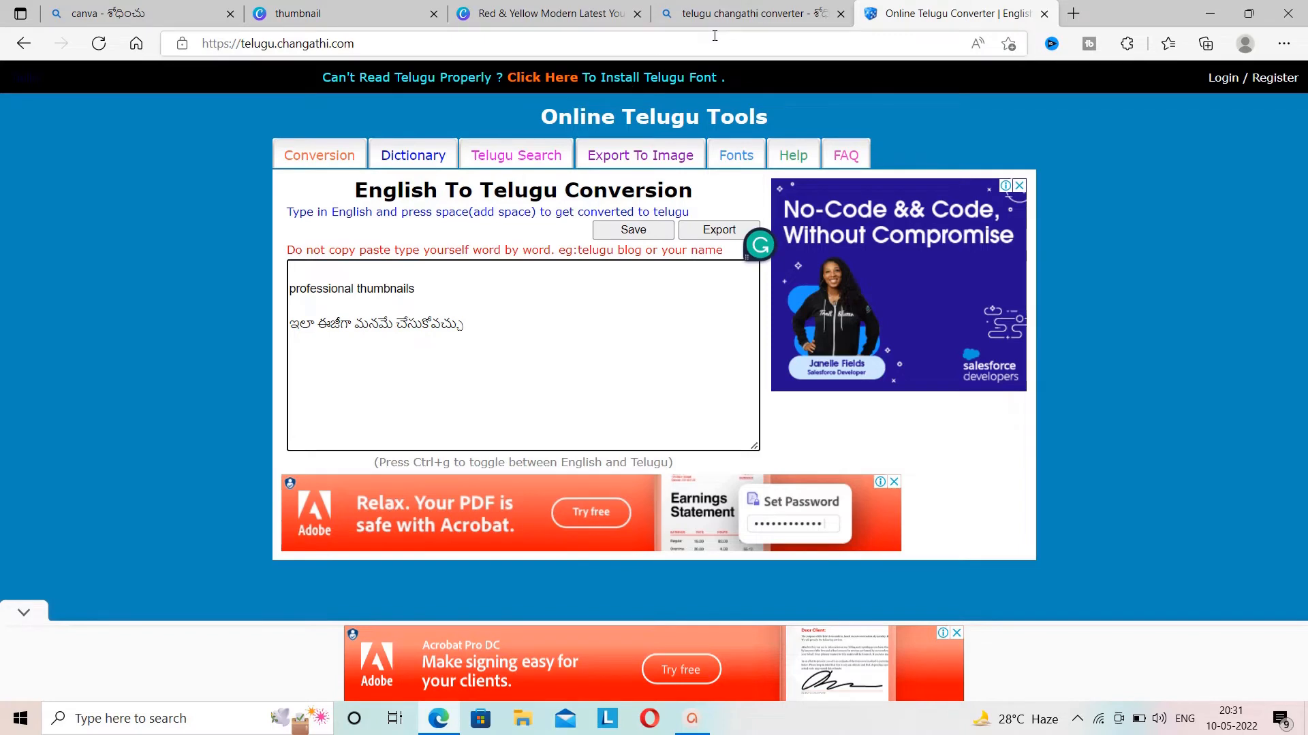
In the Canva thumbnail design, replace the "LATEST" heading with the copied text "యూట్యూబ్ వీడియోస్ కి"
left_click(564, 7)
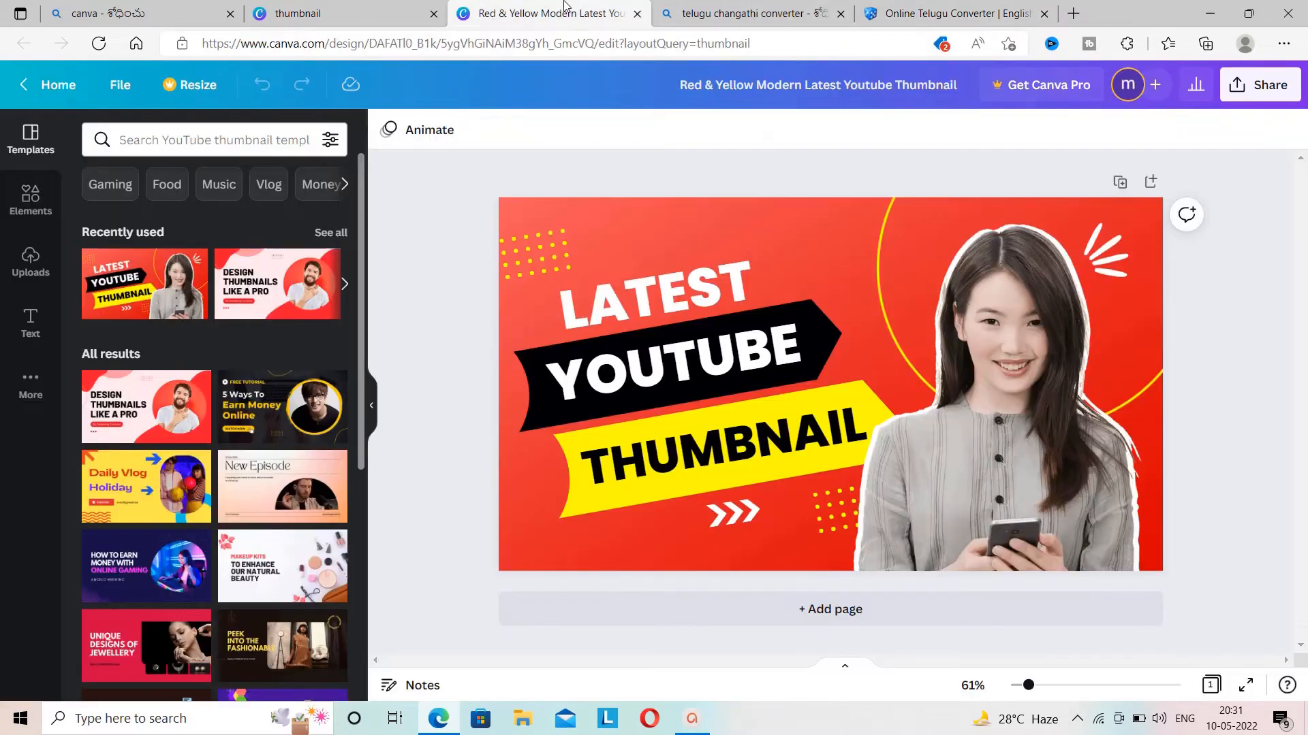
left_click(638, 285)
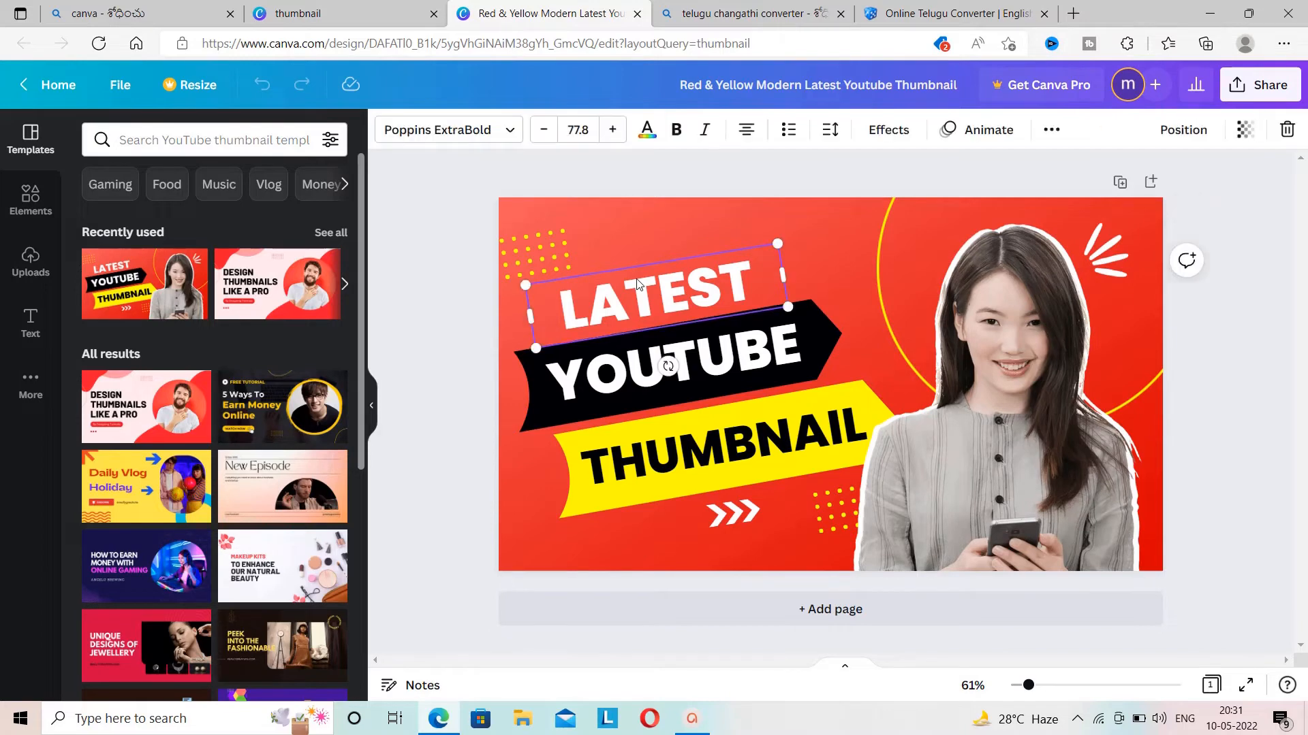
key("Delete")
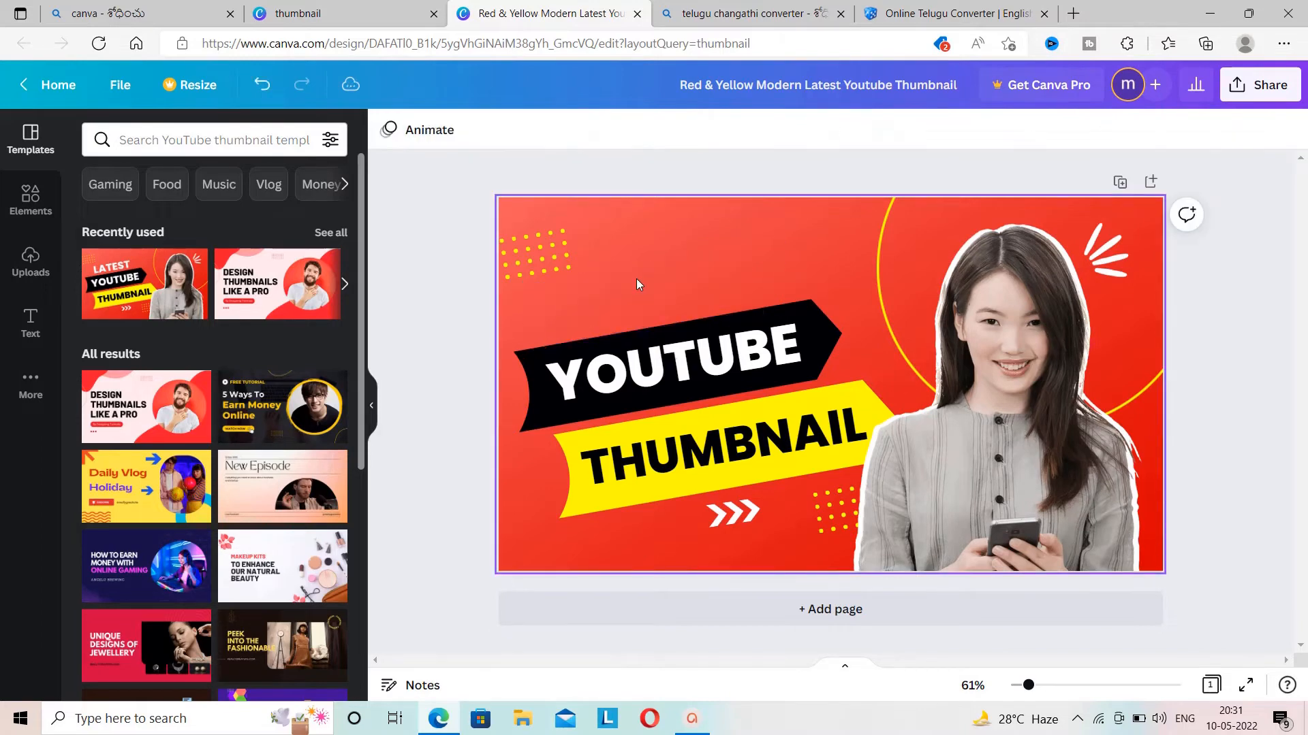
key("ctrl+v")
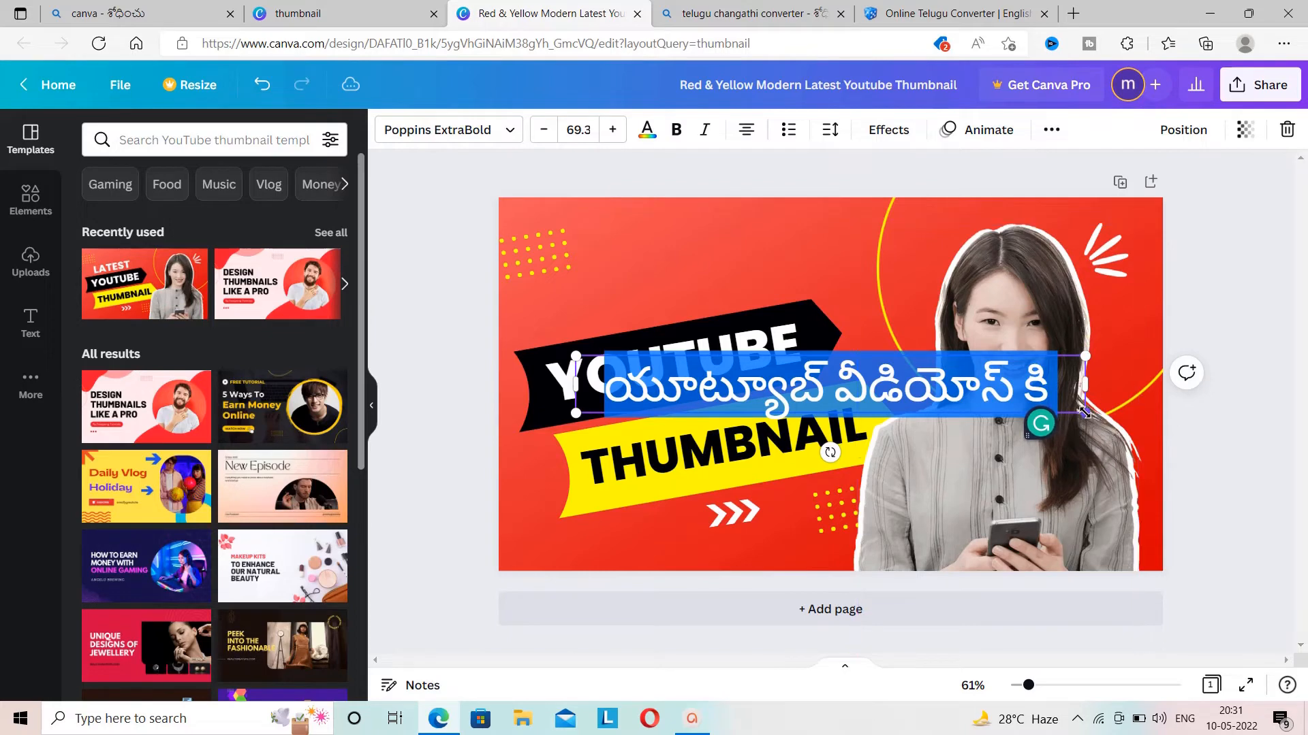
Shrink the pasted Telugu text to font size 43.3 and place it above the black "YOUTUBE" banner
left_click_drag(1085, 412, 894, 392)
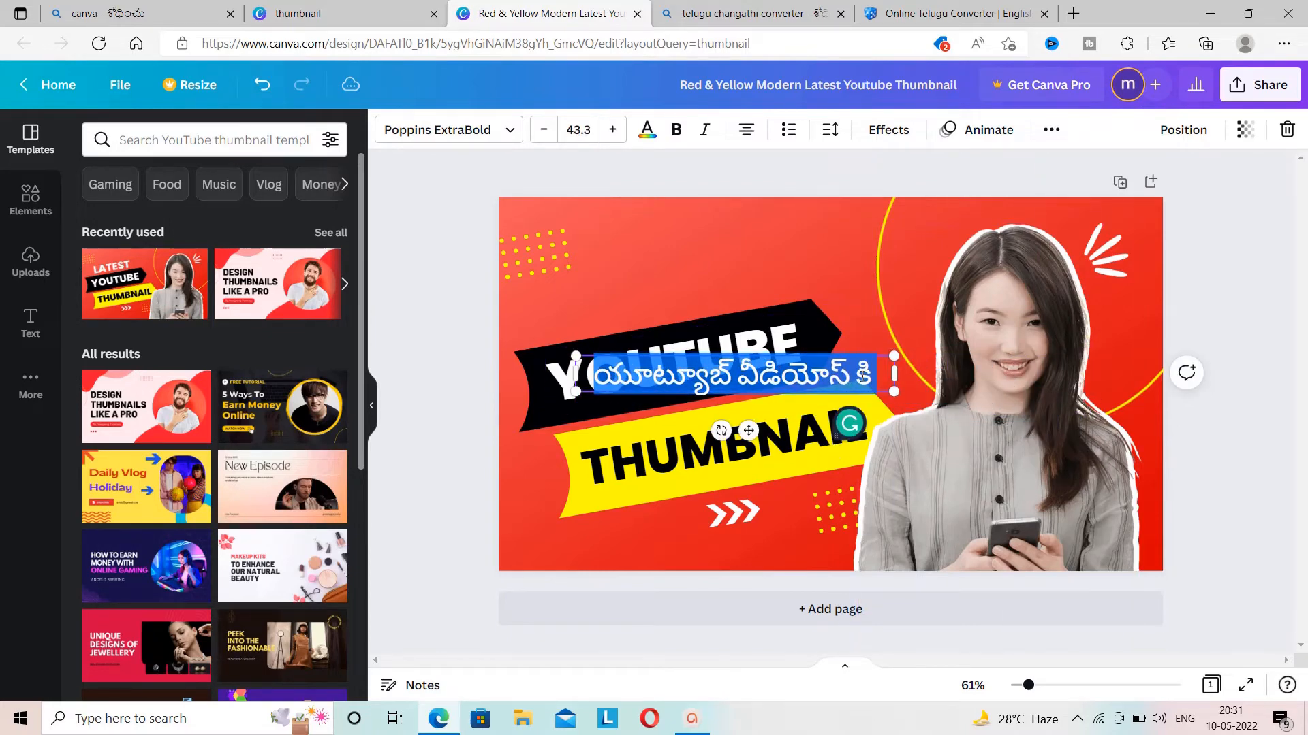
left_click(862, 374)
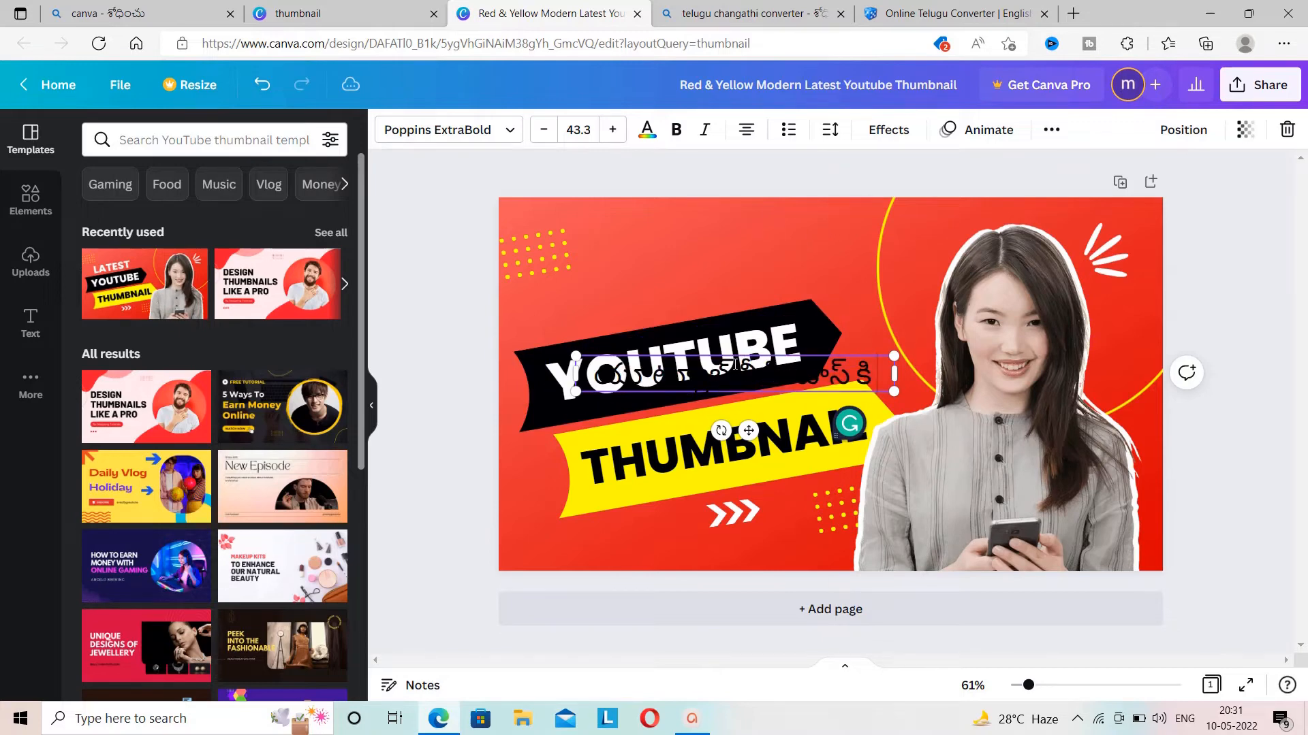
left_click(815, 248)
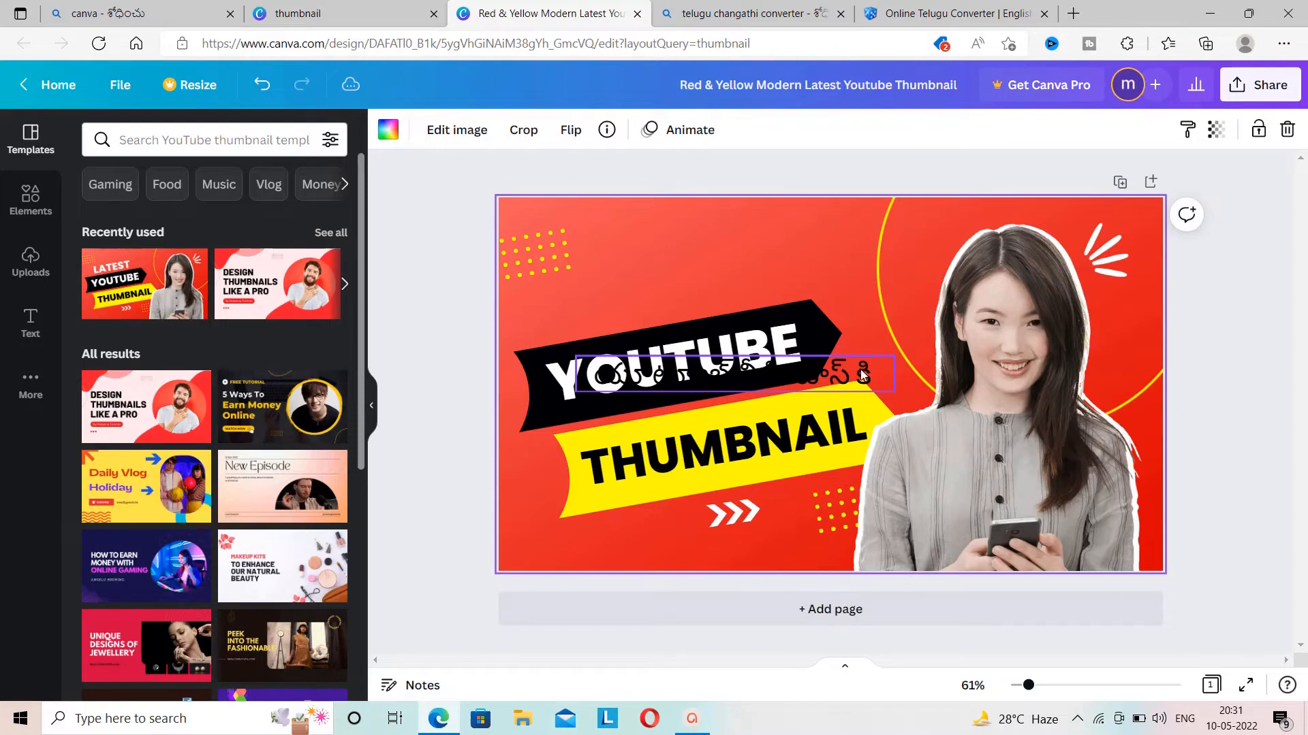
left_click_drag(861, 369, 786, 262)
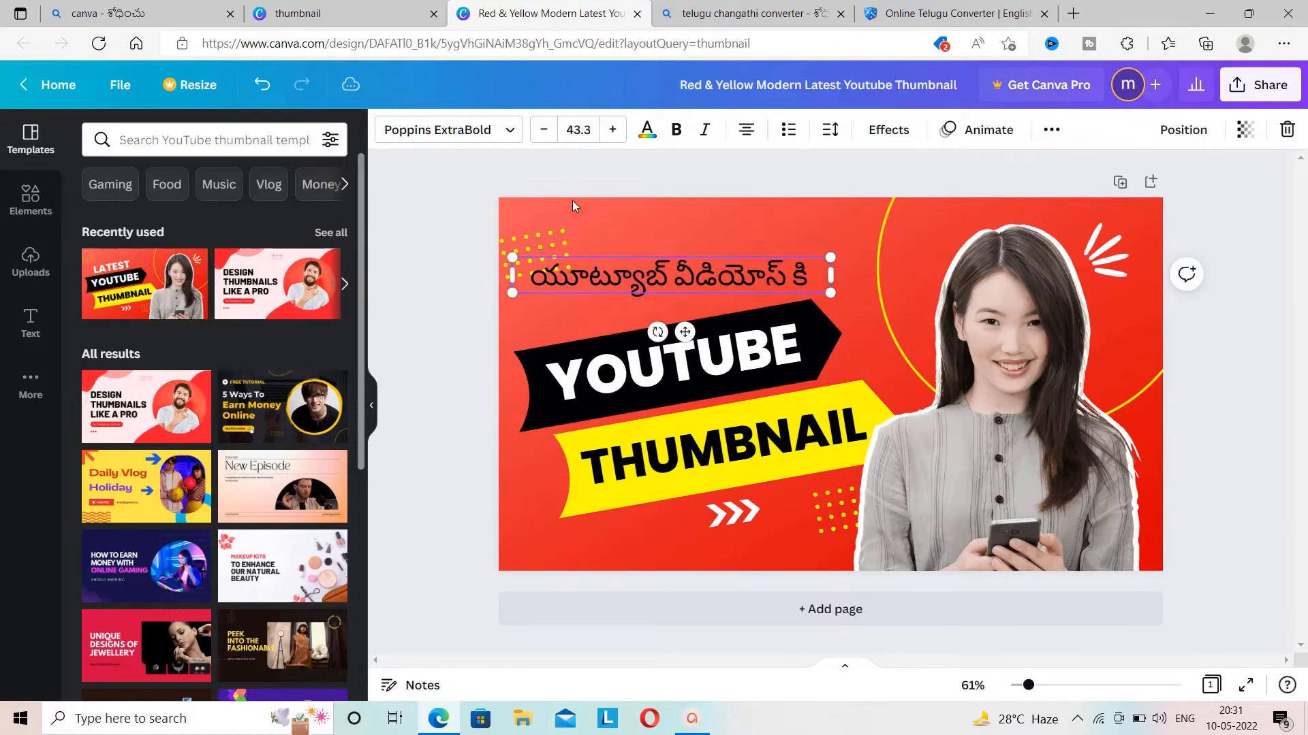
Color the Telugu heading yellow and tilt it parallel to the black banner, just above its upper edge
left_click(647, 129)
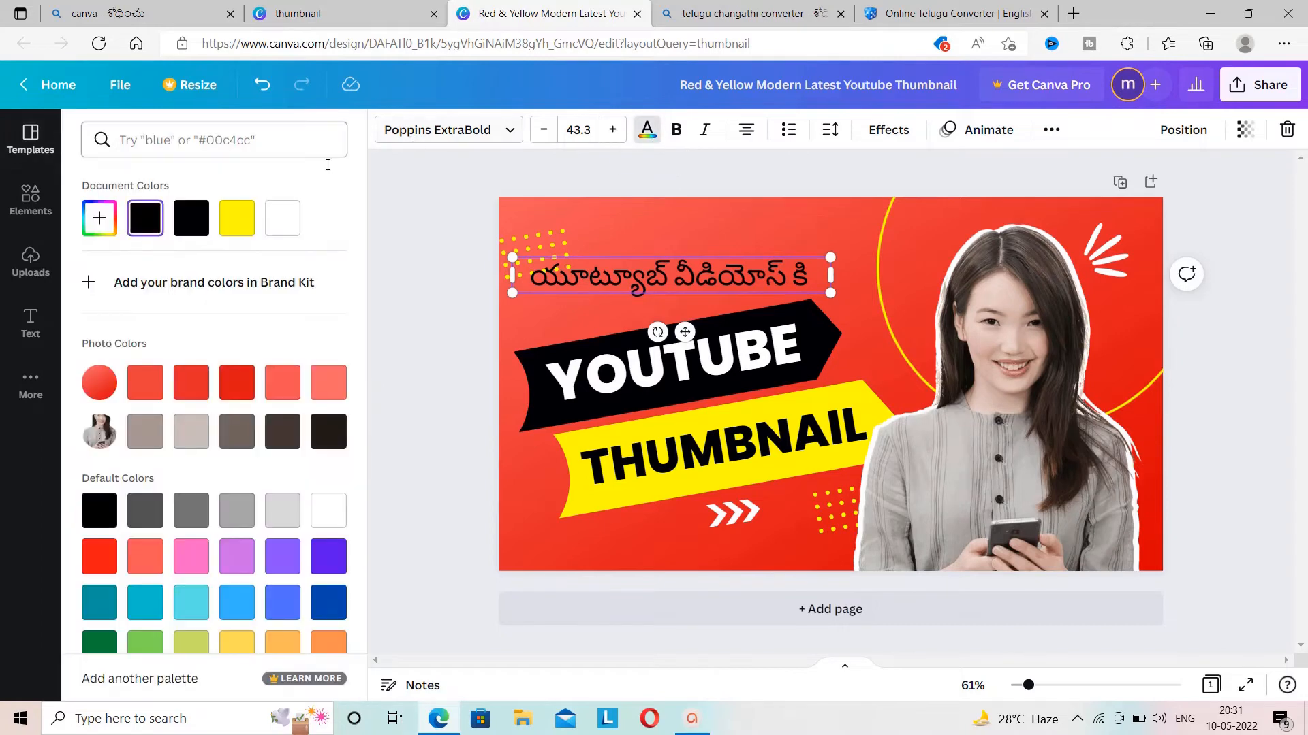
left_click(236, 218)
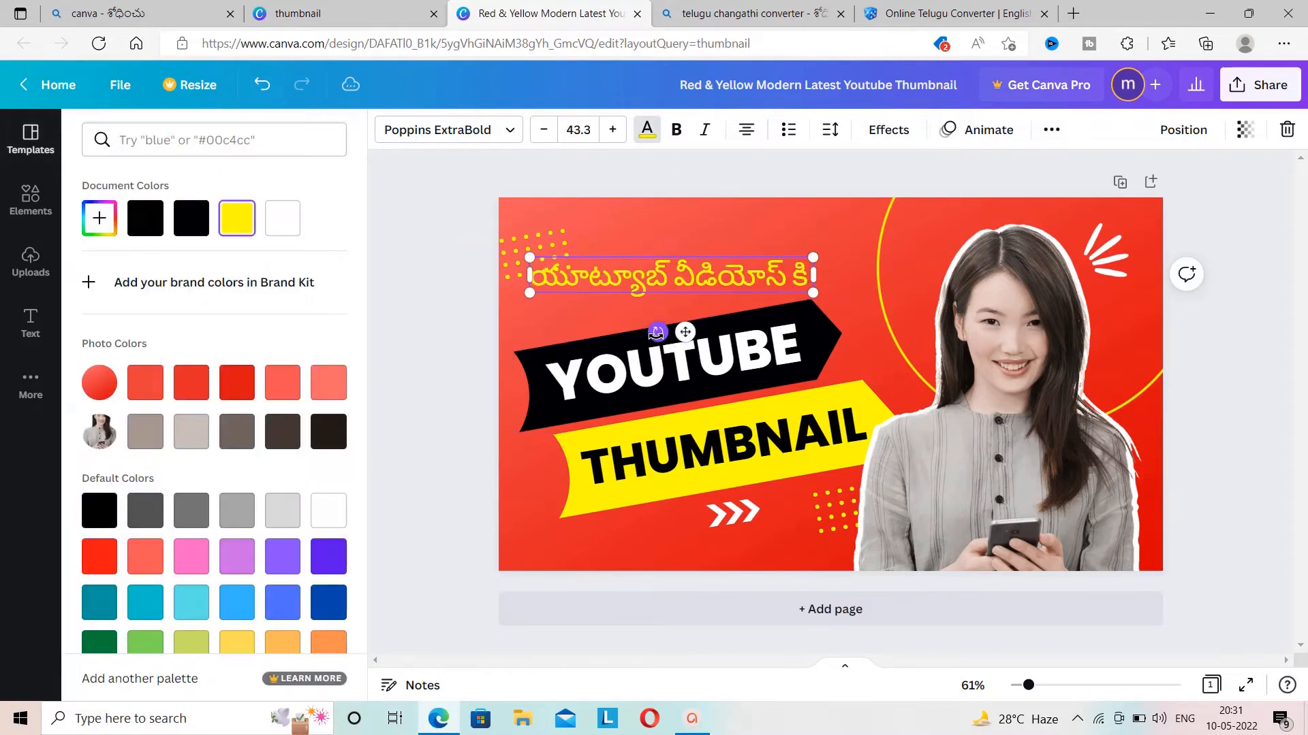
left_click_drag(658, 332, 667, 350)
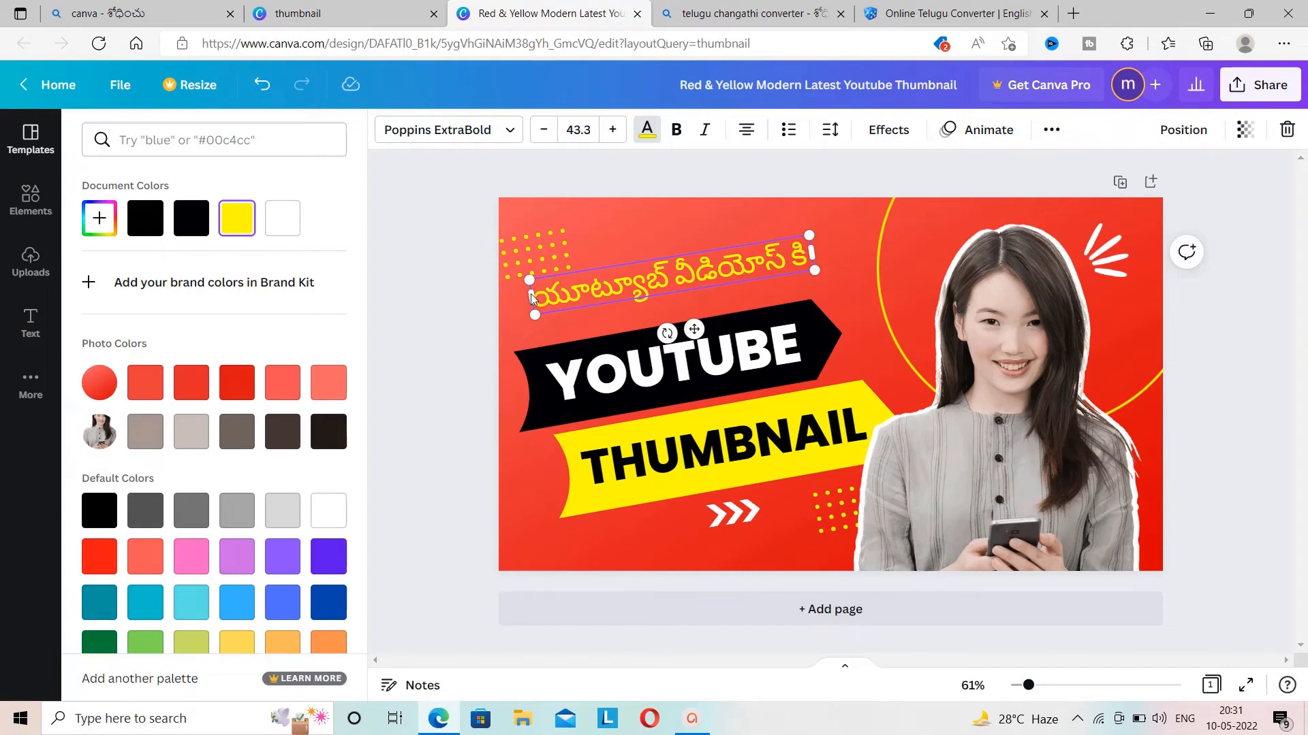
left_click_drag(528, 294, 502, 302)
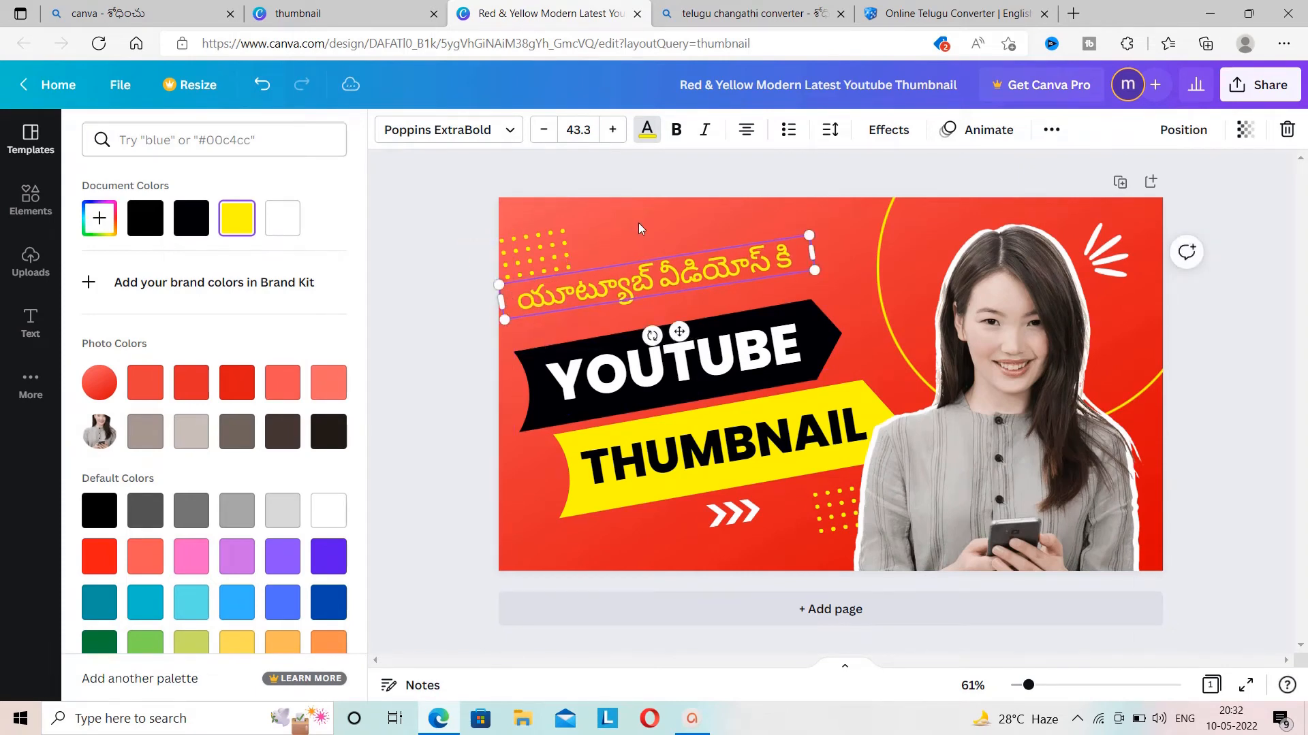
key("Escape")
left_click(852, 232)
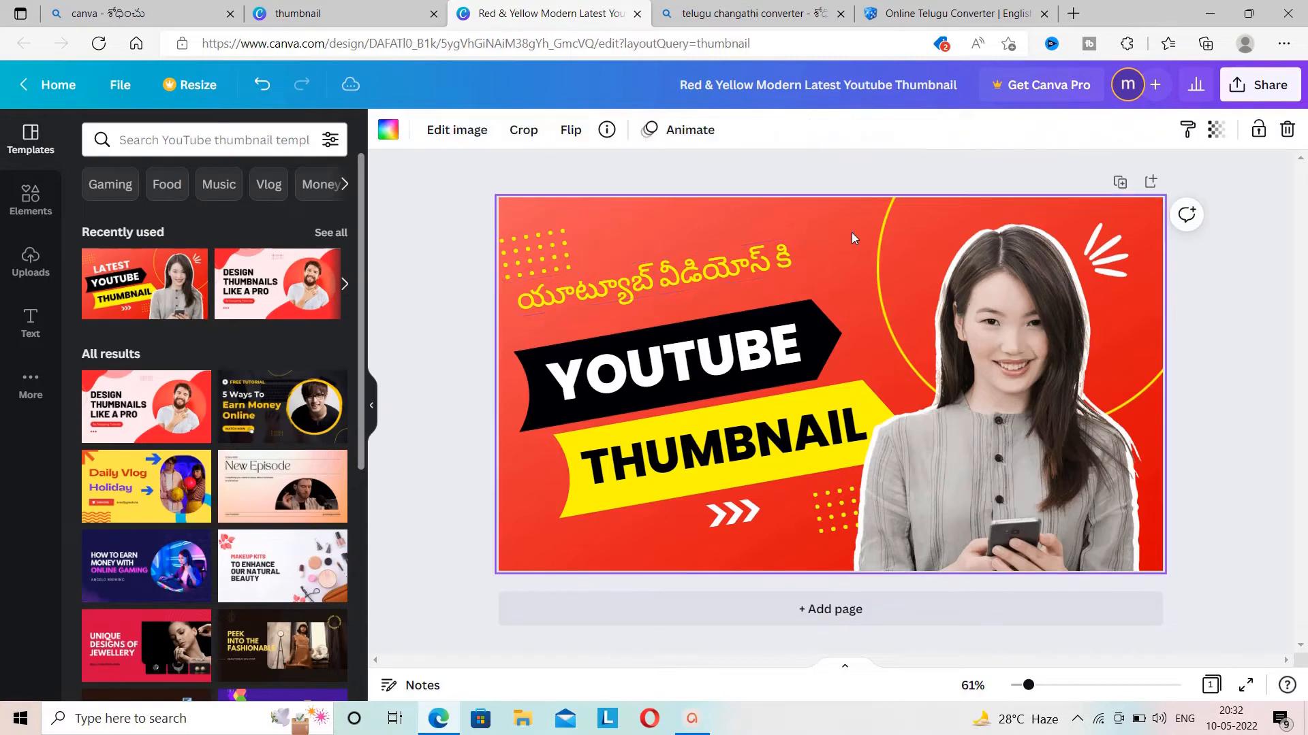
left_click_drag(709, 268, 709, 275)
Delete the "YOUTUBE" text from the black banner
left_click(723, 363)
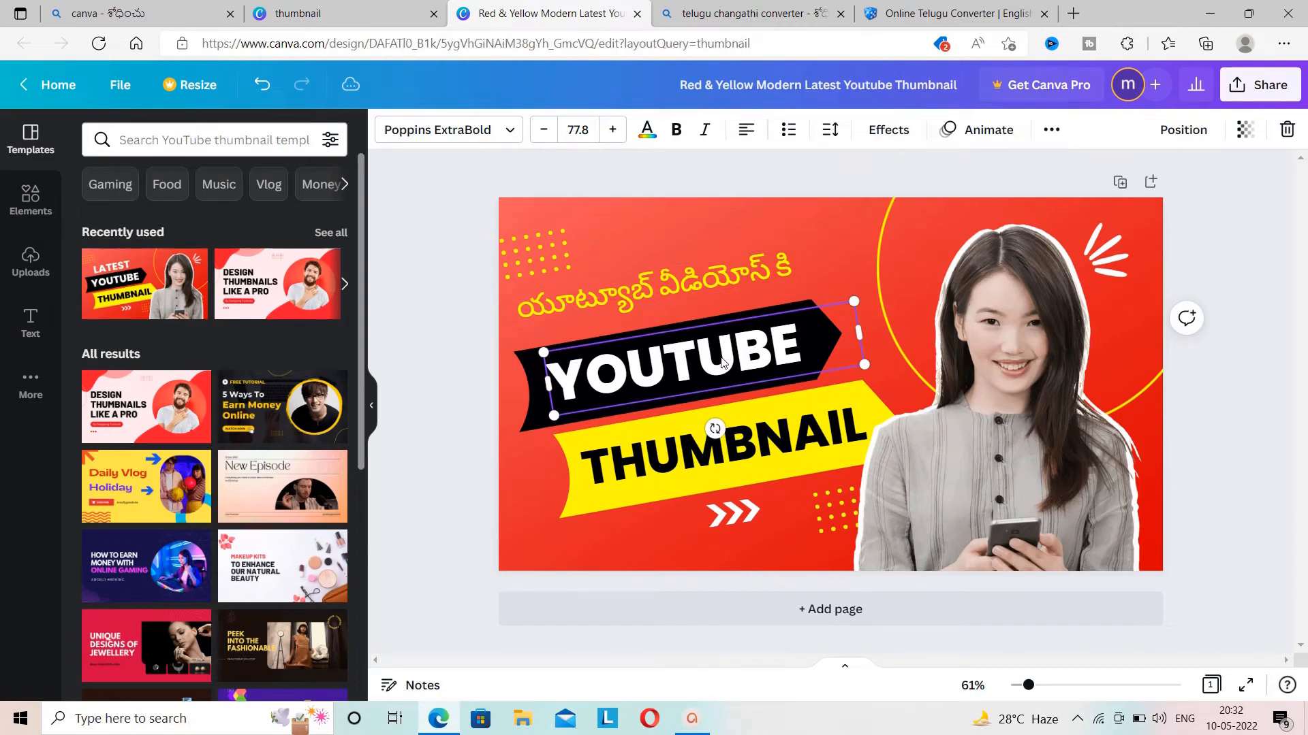
key("Delete")
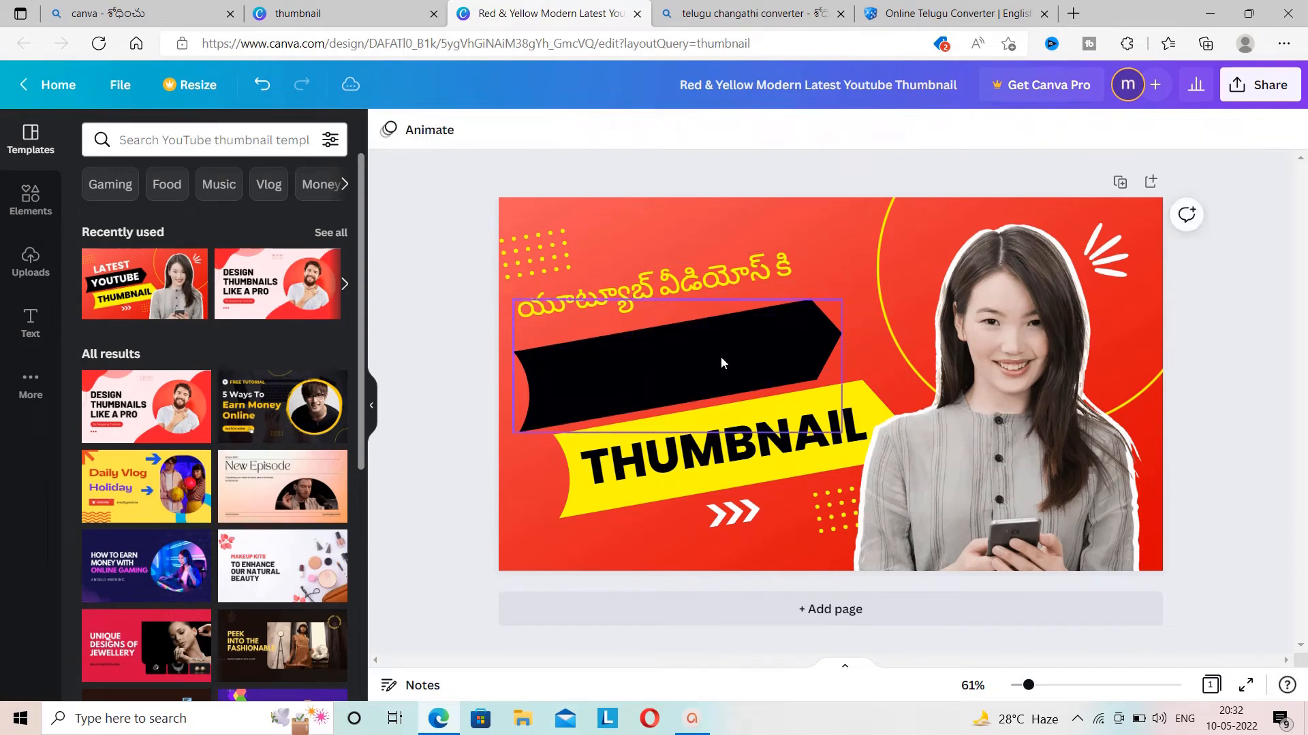
Copy the "professional thumbnails" line from the online Telugu converter and paste it as new text in the Canva thumbnail design
left_click(919, 7)
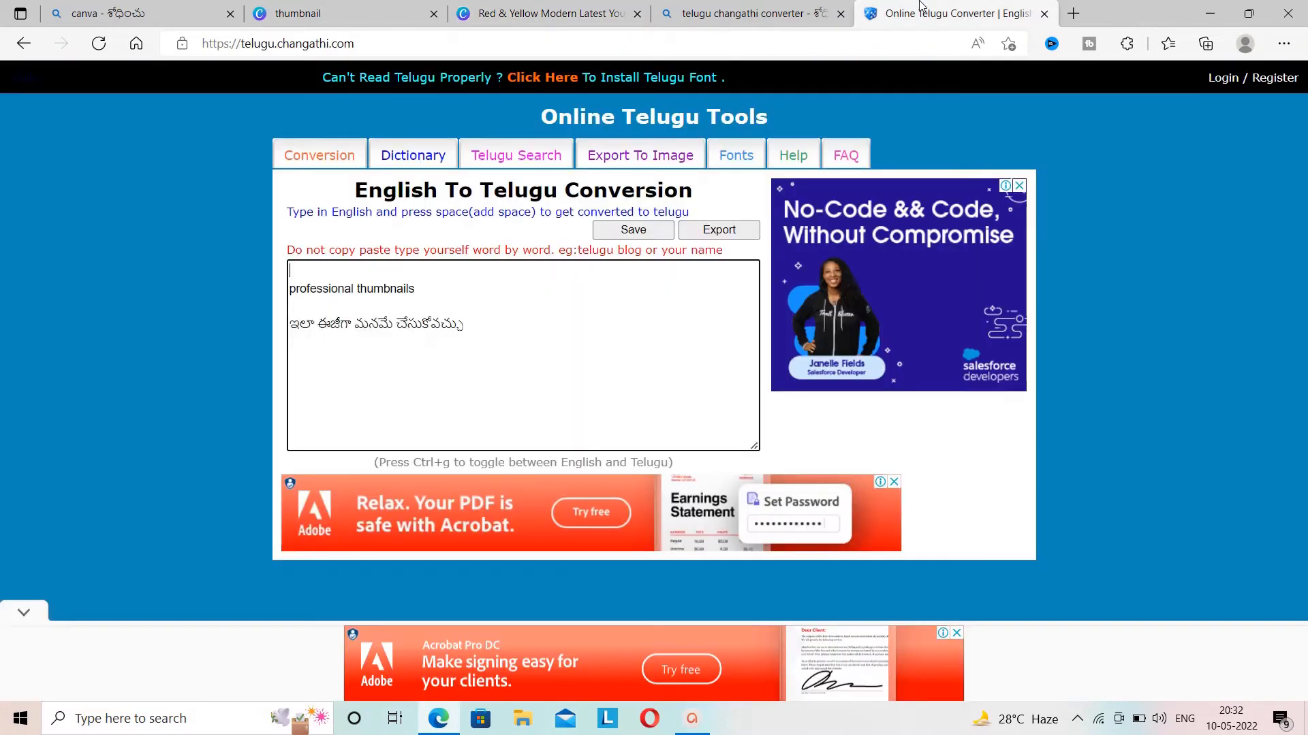
double_click(329, 290)
left_click(329, 289)
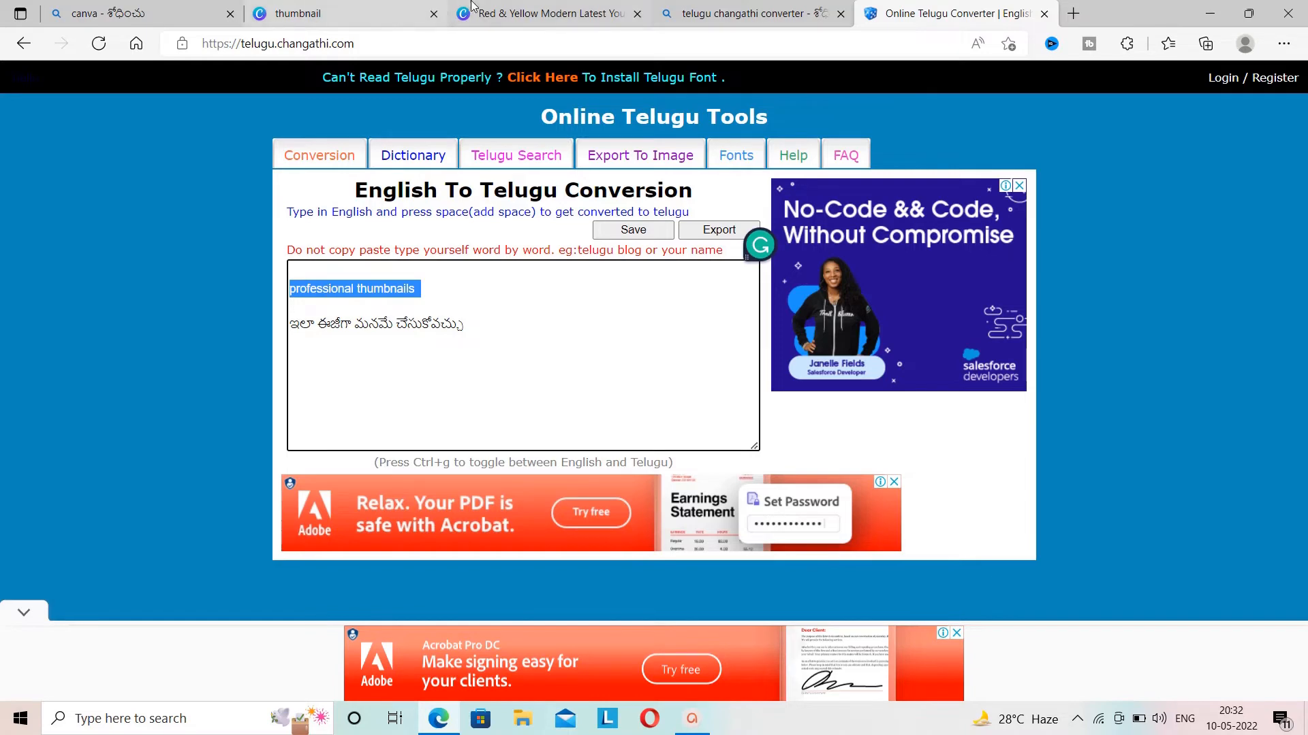
left_click(497, 13)
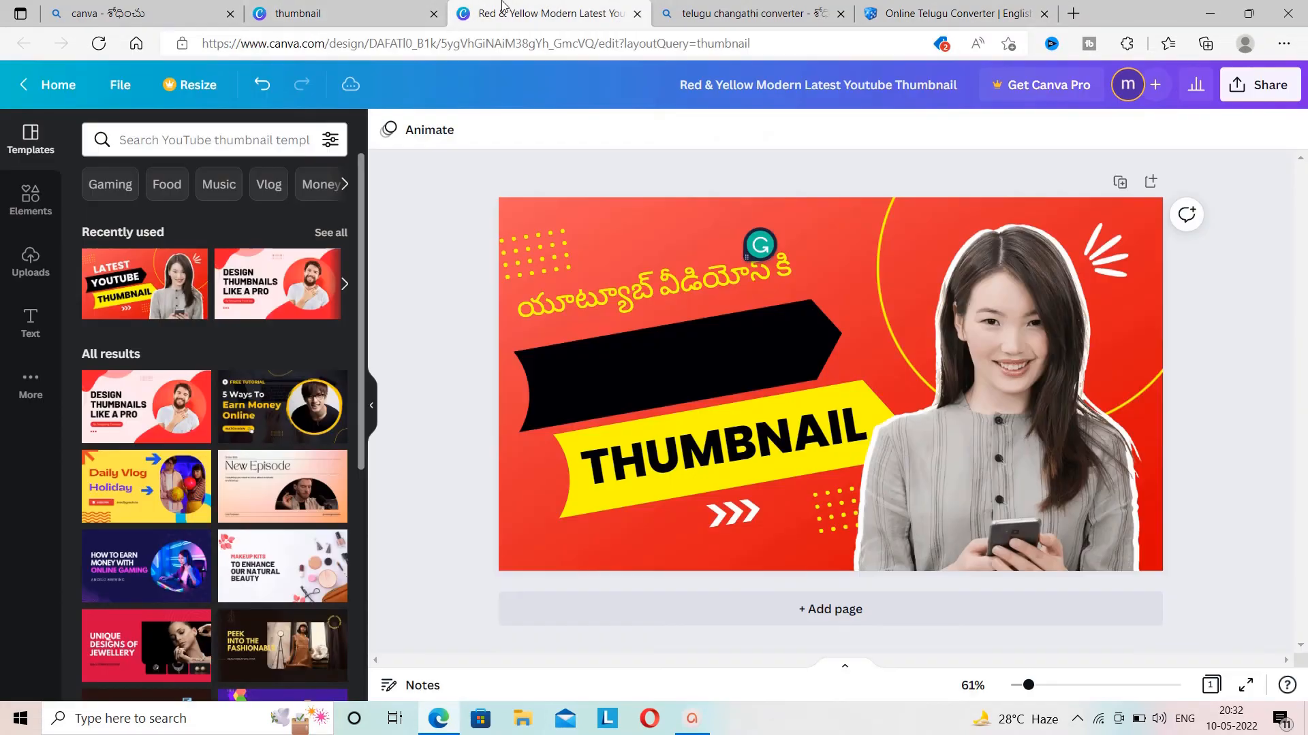
left_click(605, 382)
key("ctrl+v")
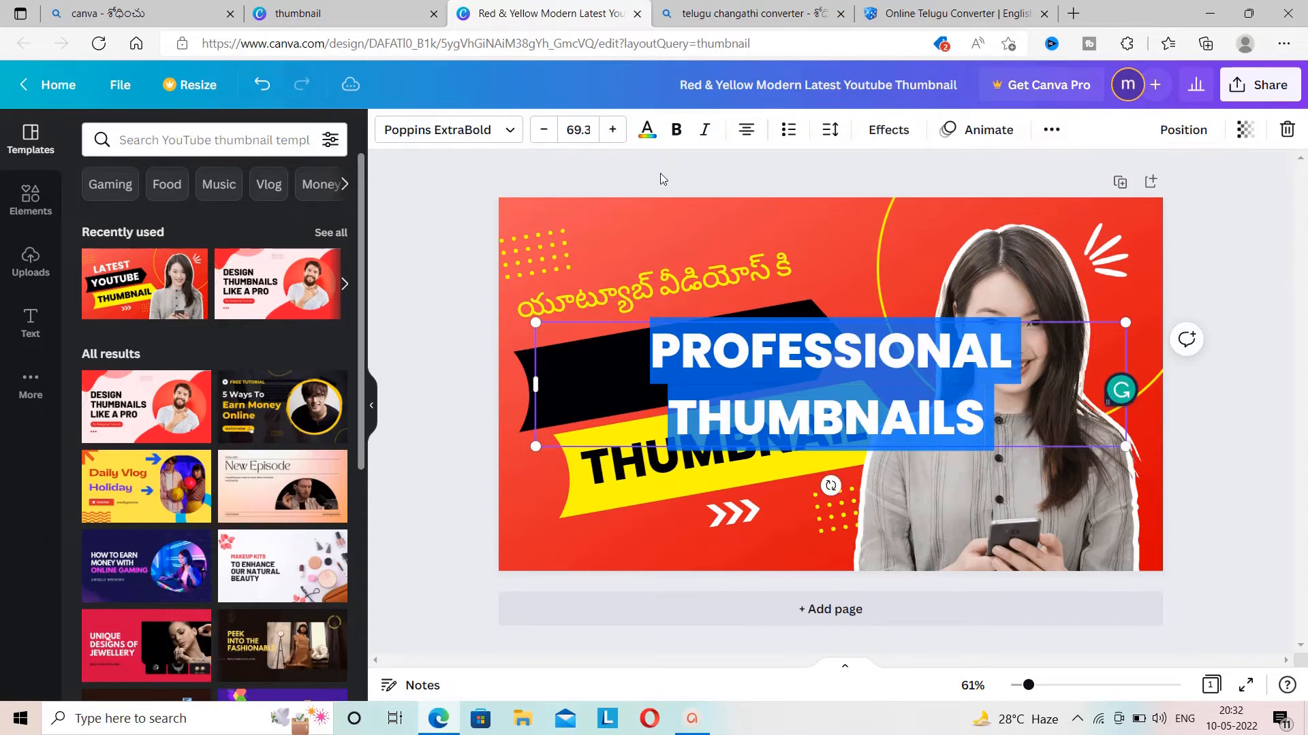
Reduce the pasted "PROFESSIONAL THUMBNAILS" text to font size 52.3
left_click(544, 130)
left_click(544, 130)
left_click(544, 130)
left_click(544, 130)
left_click(544, 130)
left_click(544, 130)
left_click(544, 130)
double_click(545, 130)
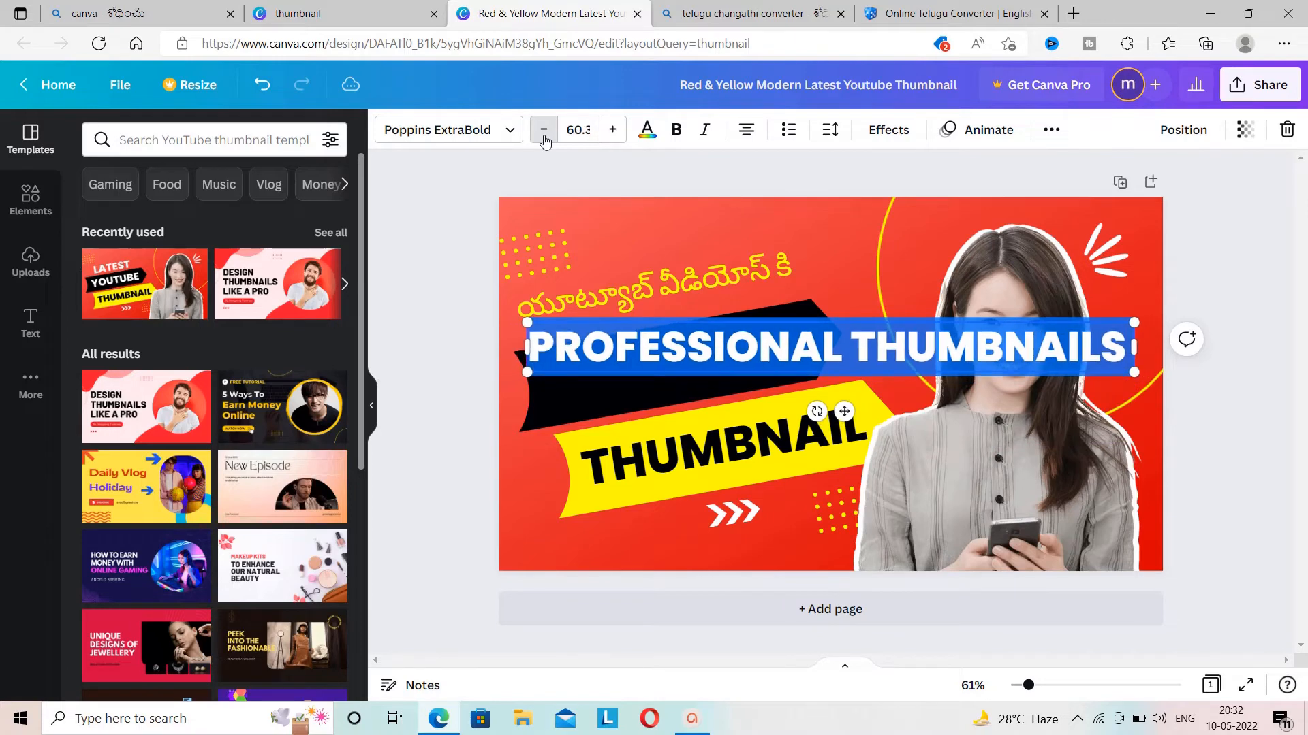
left_click(544, 130)
left_click(545, 130)
left_click(545, 130)
left_click(545, 131)
left_click(544, 130)
left_click(544, 130)
left_click(544, 130)
left_click(544, 130)
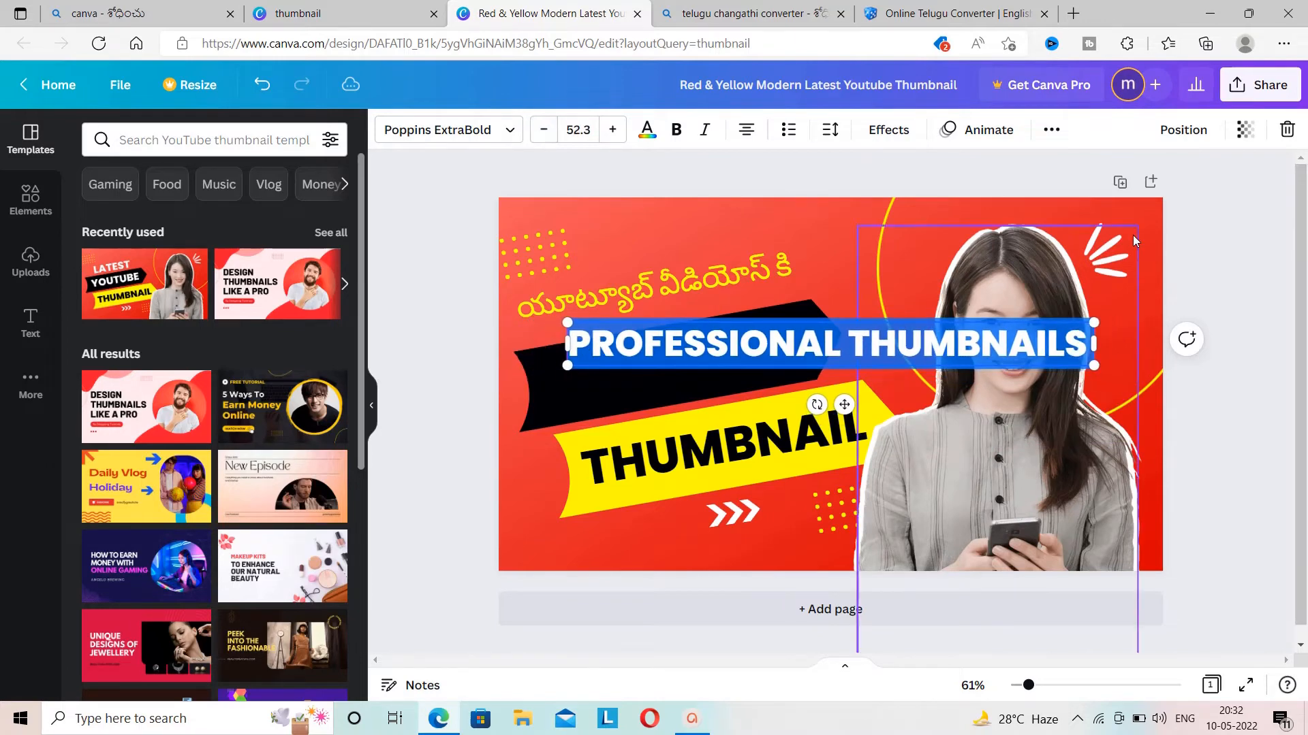
Delete the word "THUMBNAILS" from the pasted text, keeping only "PROFESSIONAL"
left_click(1084, 341)
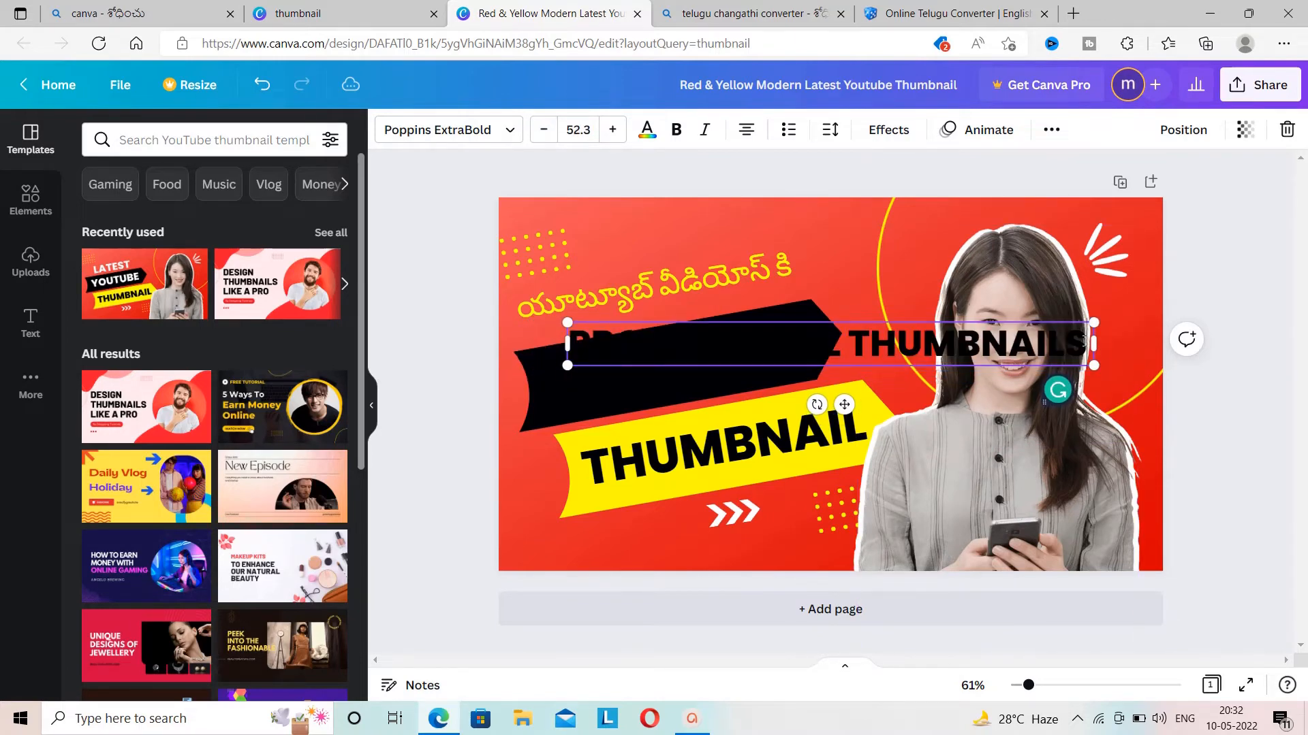
key("BackSpace")
key("BackSpace")
key("BackSpace")
key("BackSpace")
key("BackSpace")
key("BackSpace")
key("BackSpace")
key("BackSpace")
key("BackSpace")
key("BackSpace")
key("BackSpace")
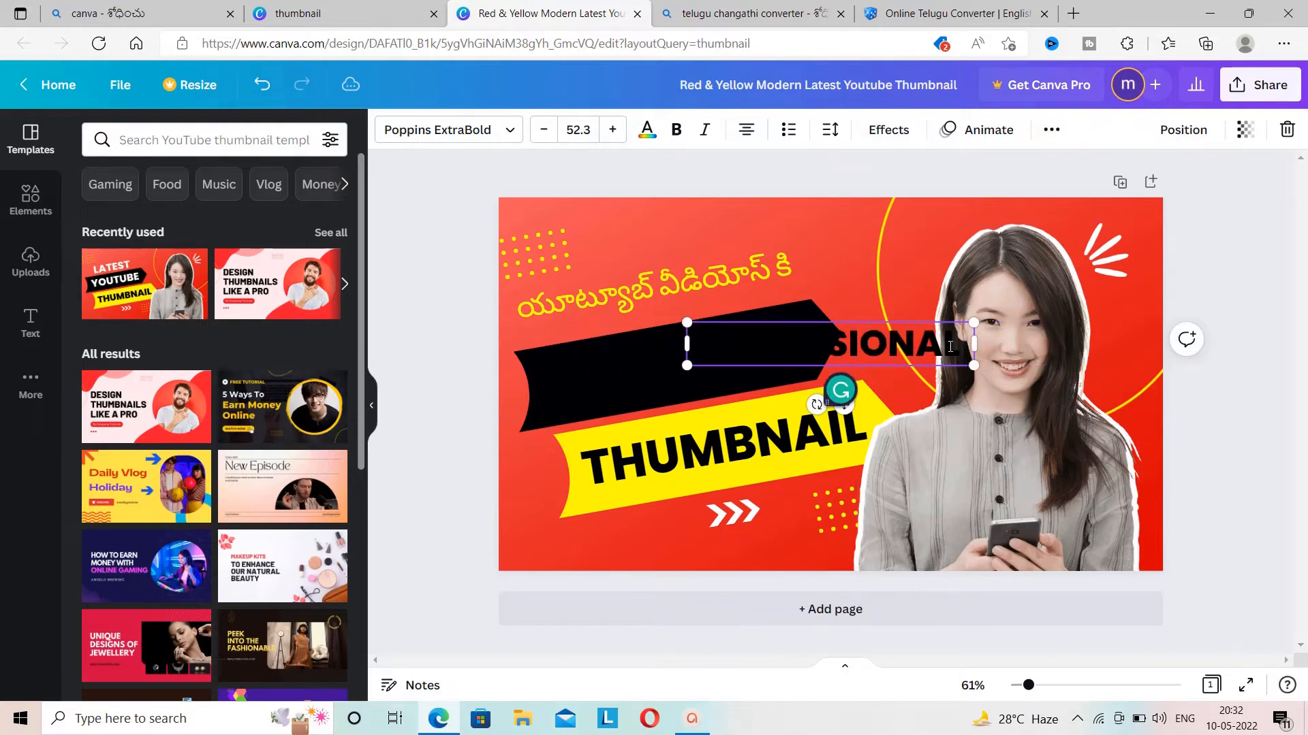
Color the "PROFESSIONAL" text white
double_click(804, 340)
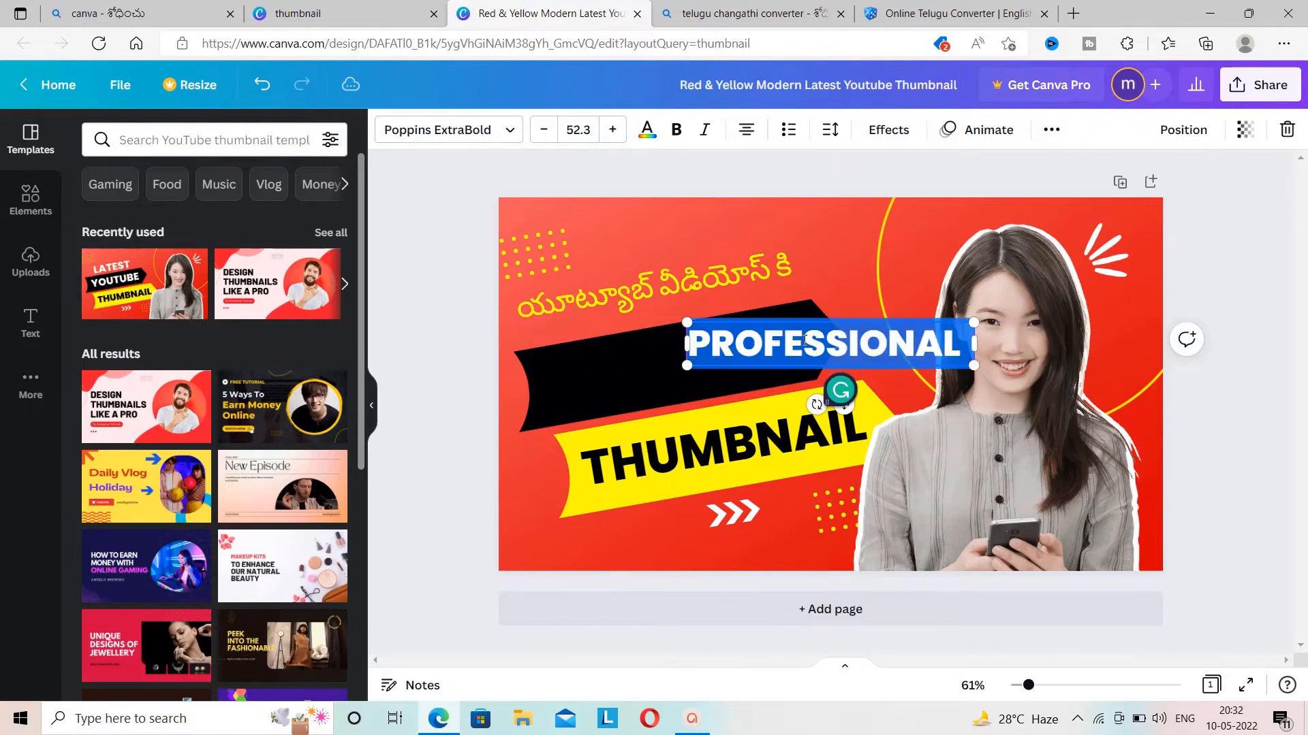
left_click(647, 129)
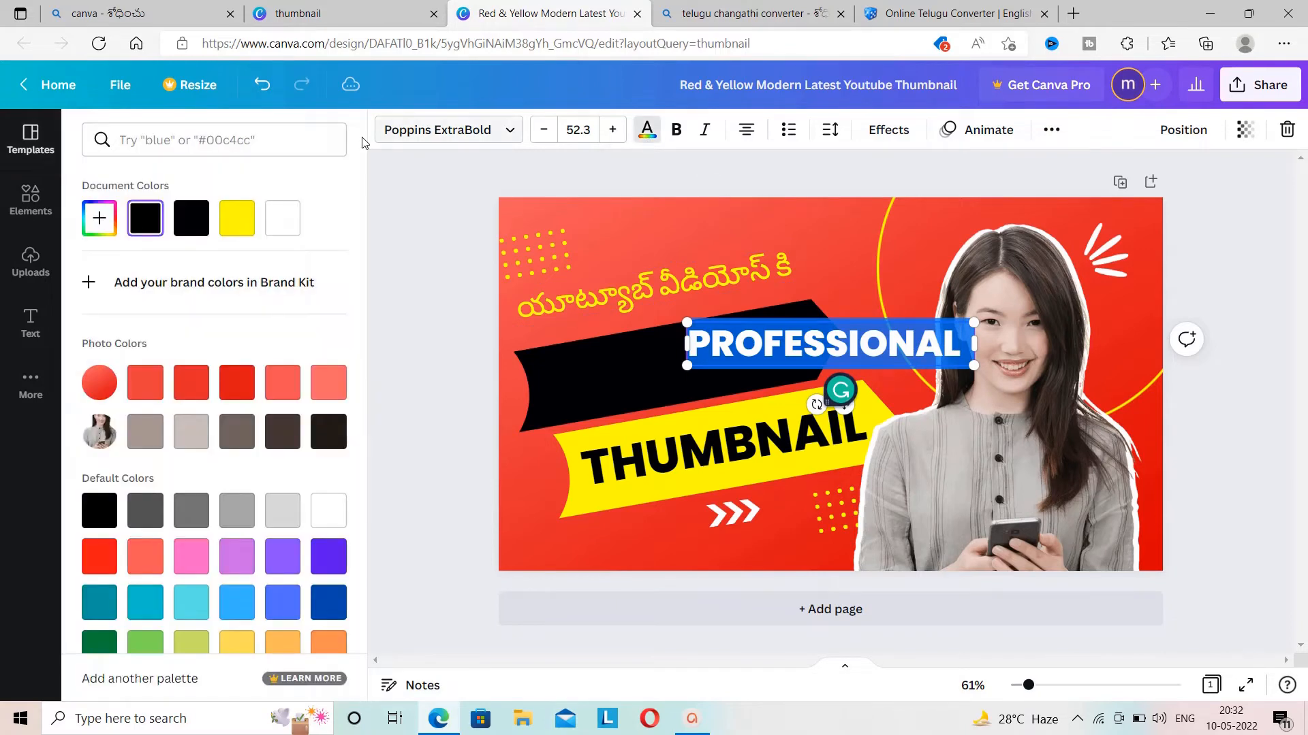
left_click(294, 216)
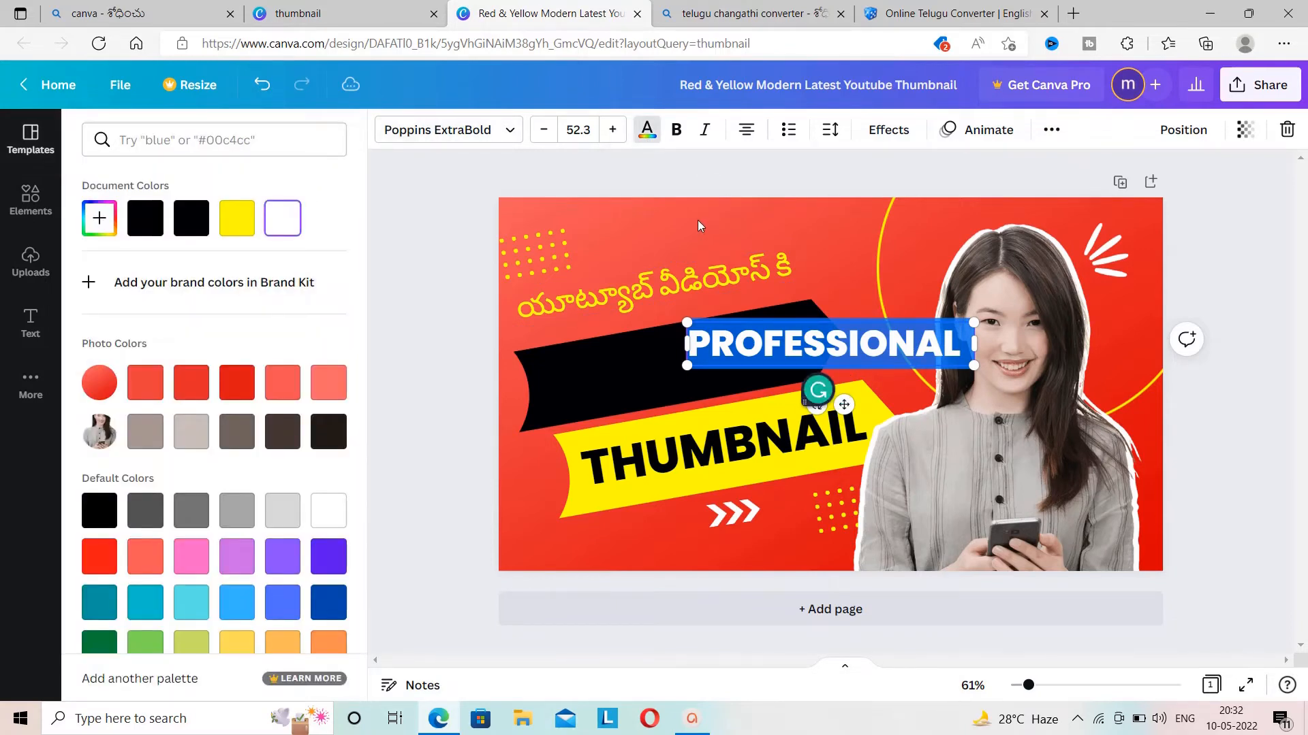
key("Escape")
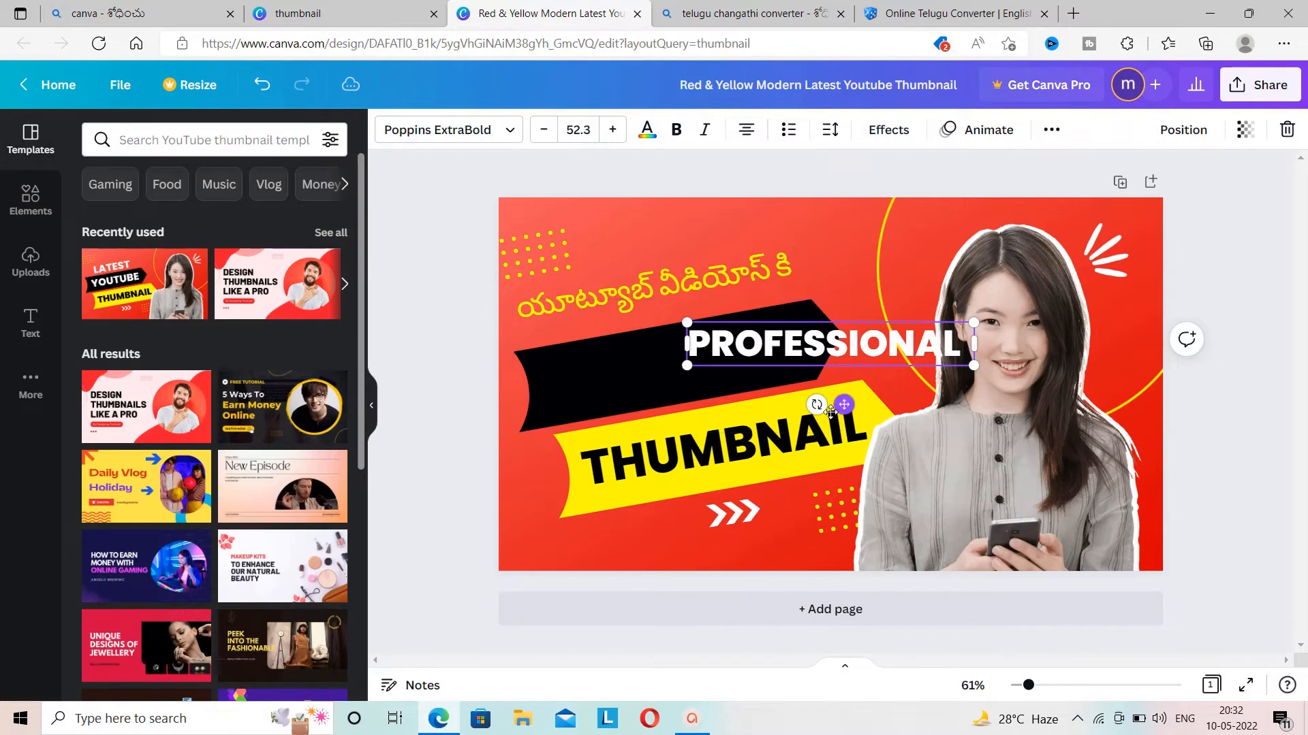
Tilt the "PROFESSIONAL" text parallel to the black banner and place it centrally on that banner
mouse_move(817, 405)
left_mouse_down()
mouse_move(793, 392)
mouse_move(819, 402)
mouse_move(877, 380)
mouse_move(829, 411)
left_mouse_up()
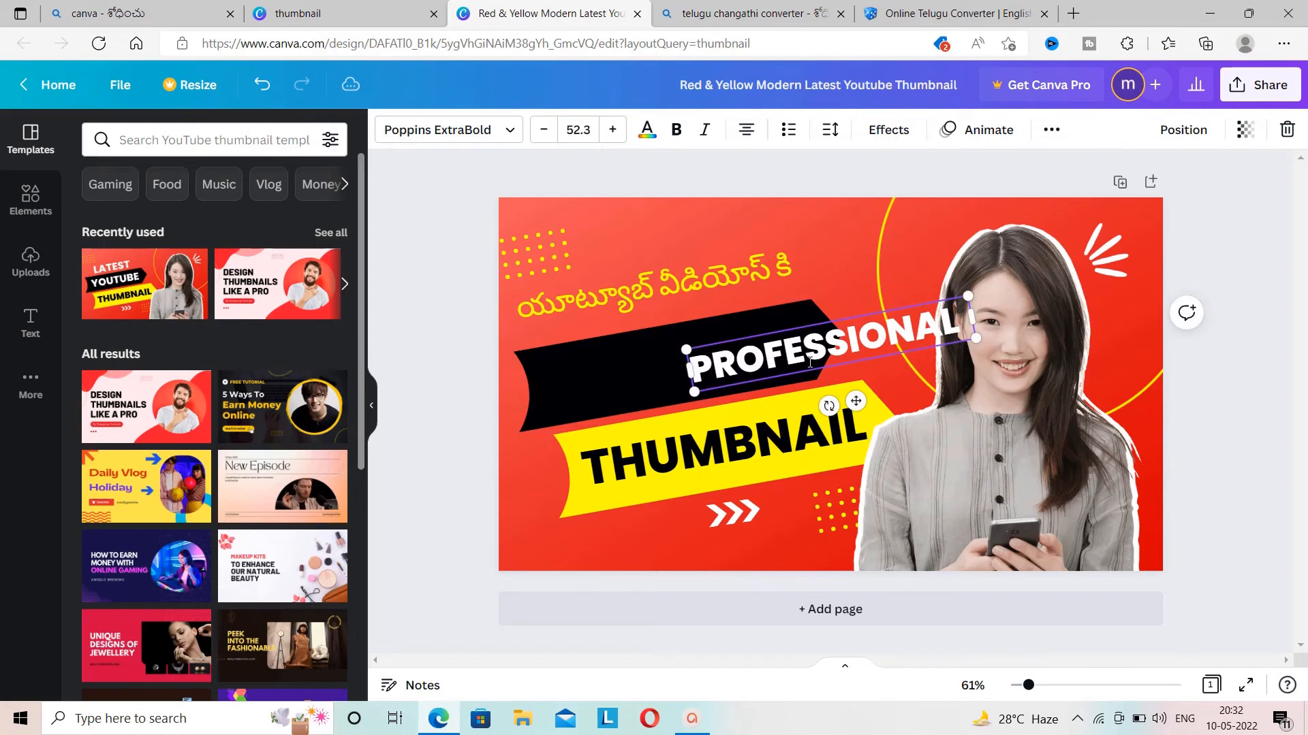
left_click(835, 266)
left_click(834, 351)
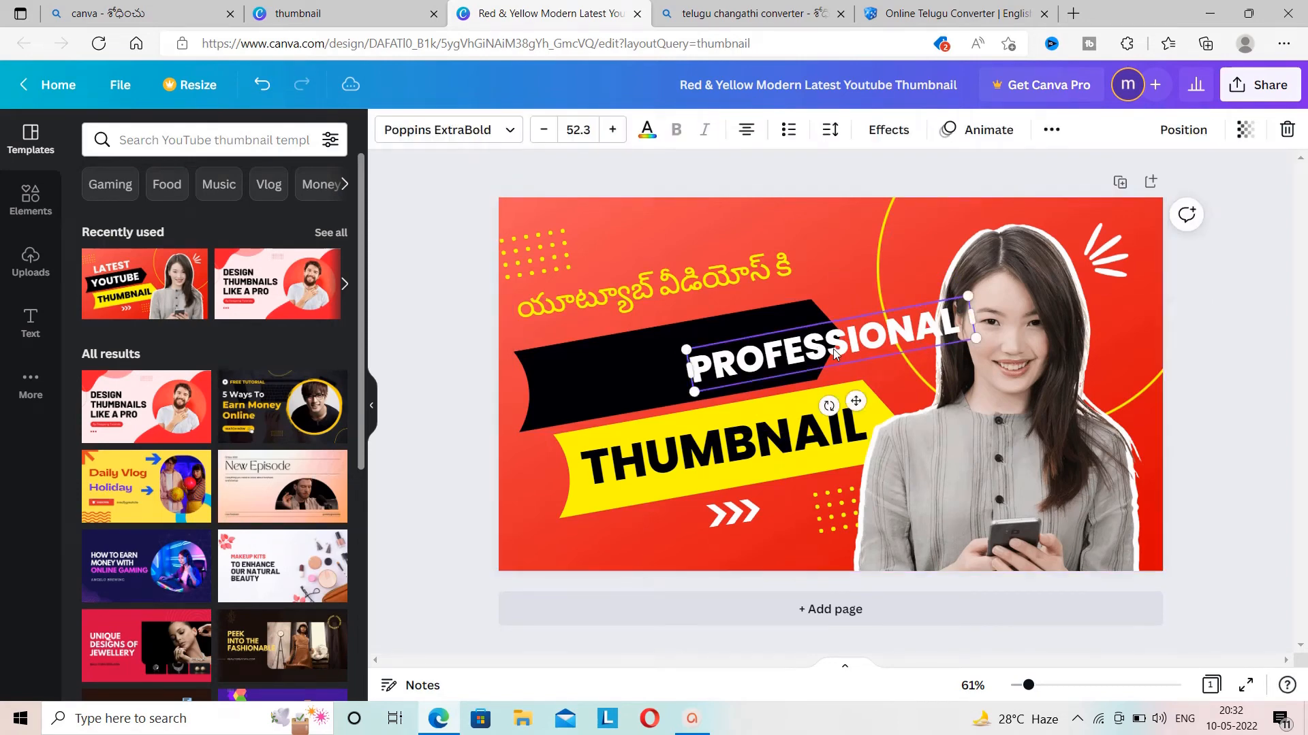
left_click_drag(832, 348, 692, 371)
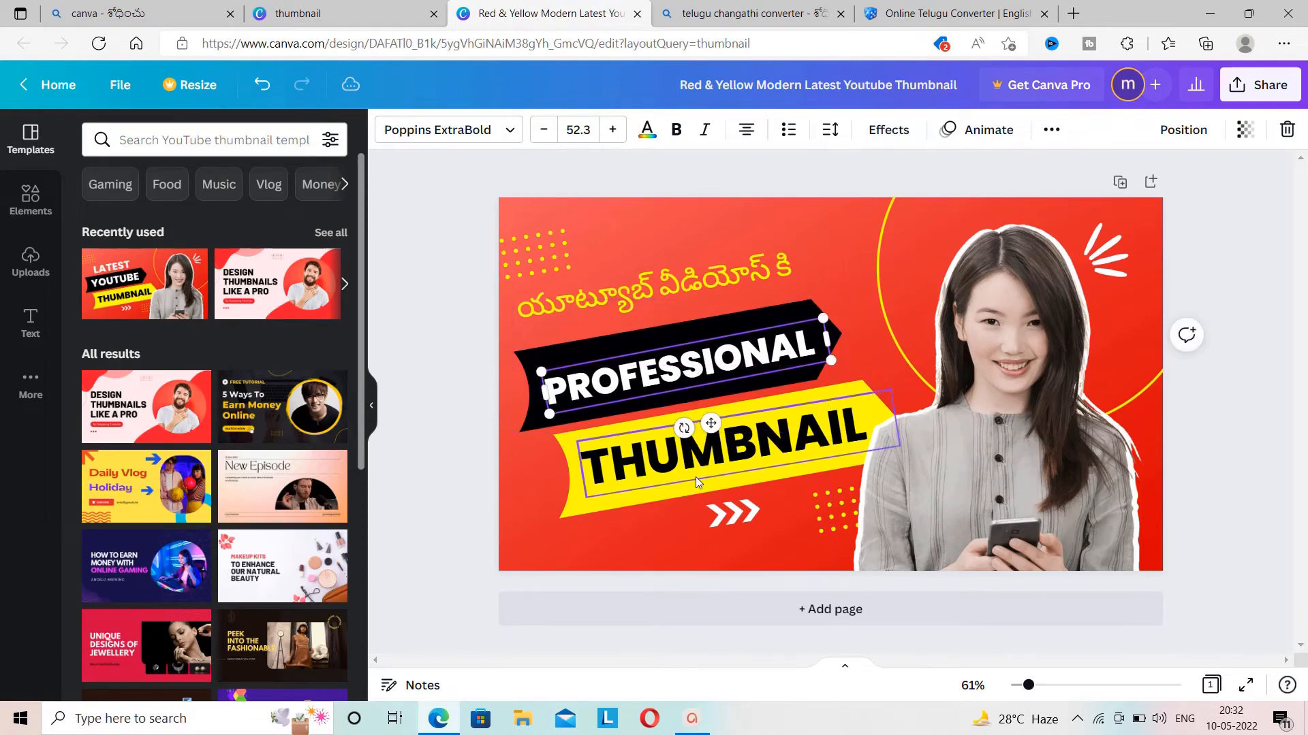
left_click(690, 476)
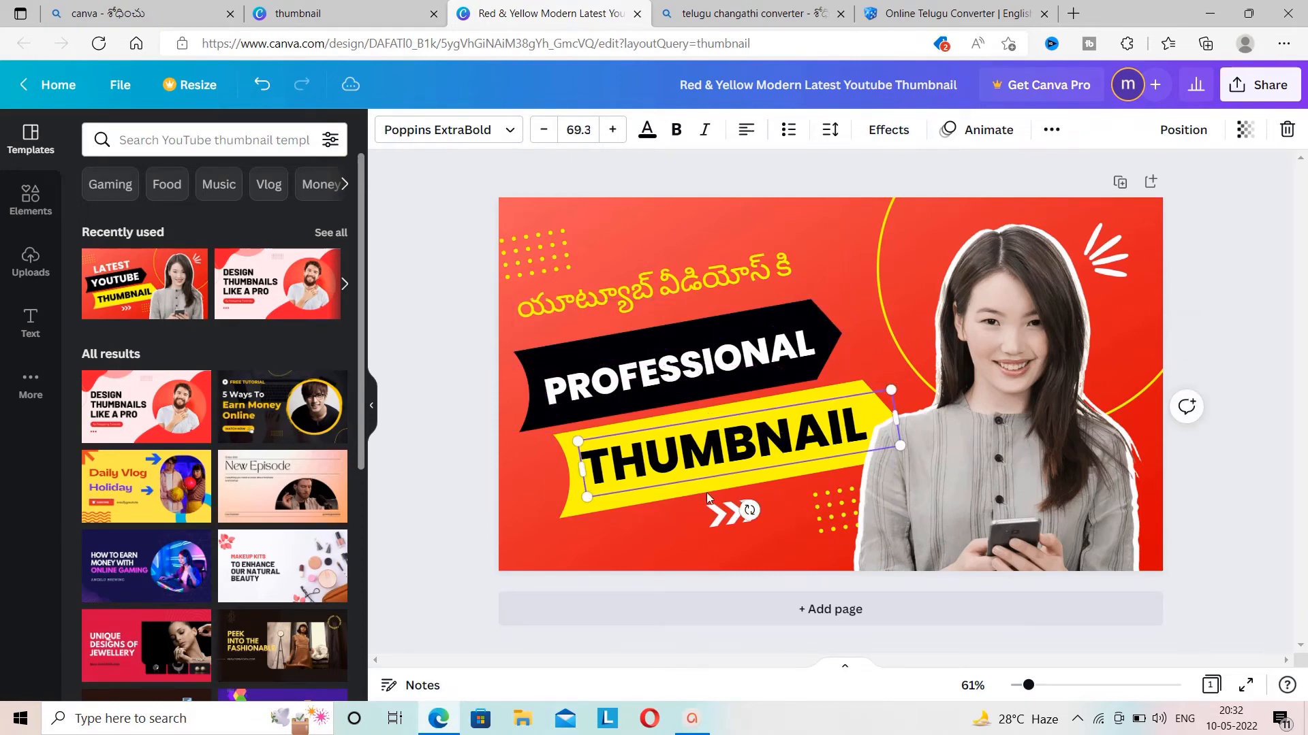
left_click(676, 534)
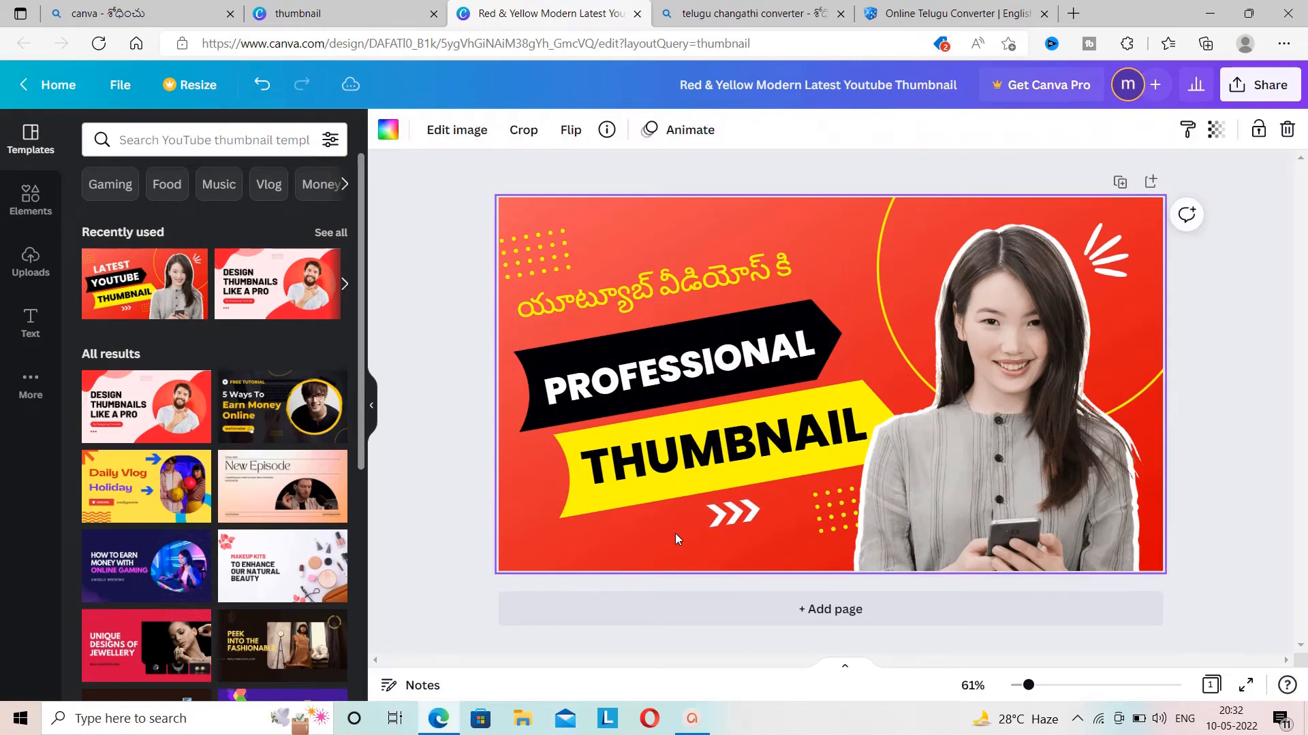
In the online Telugu converter, copy the line "ఇలా ఈజీగా మనమే చేసుకోవచ్చు"
left_click(933, 7)
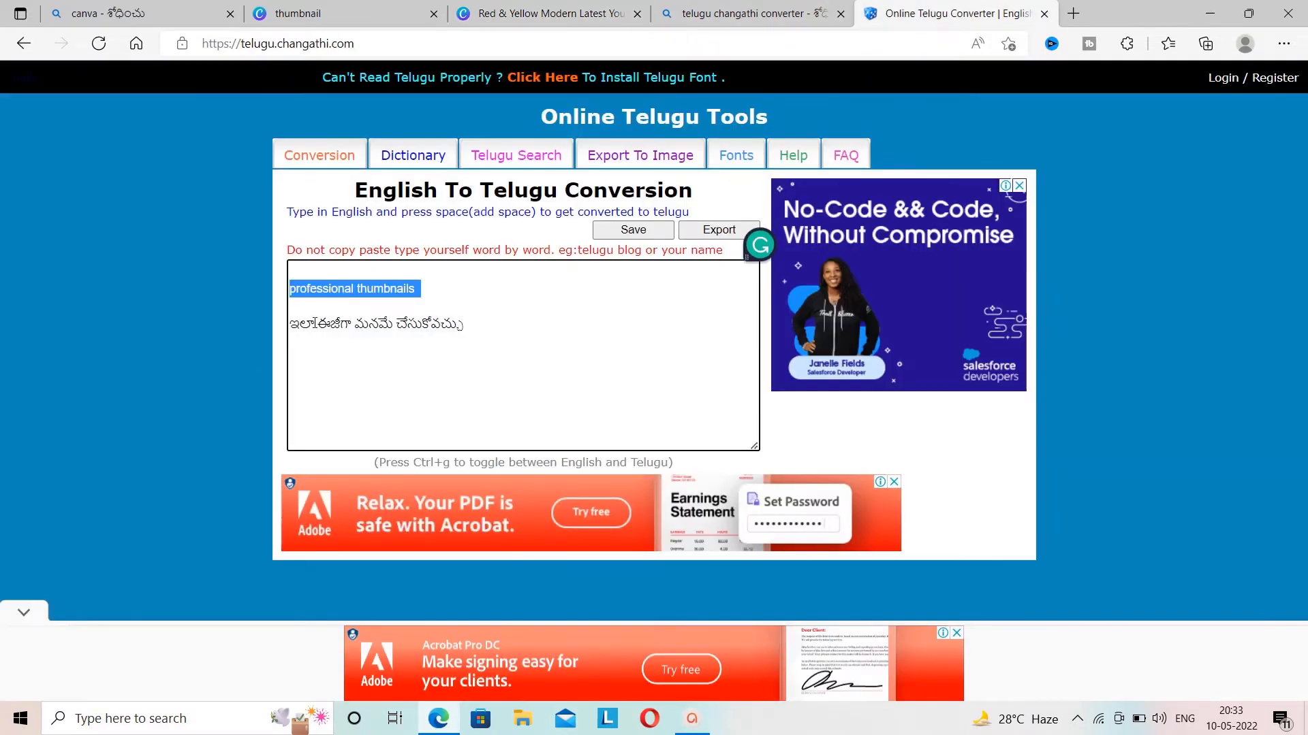
triple_click(314, 324)
key("ctrl+c")
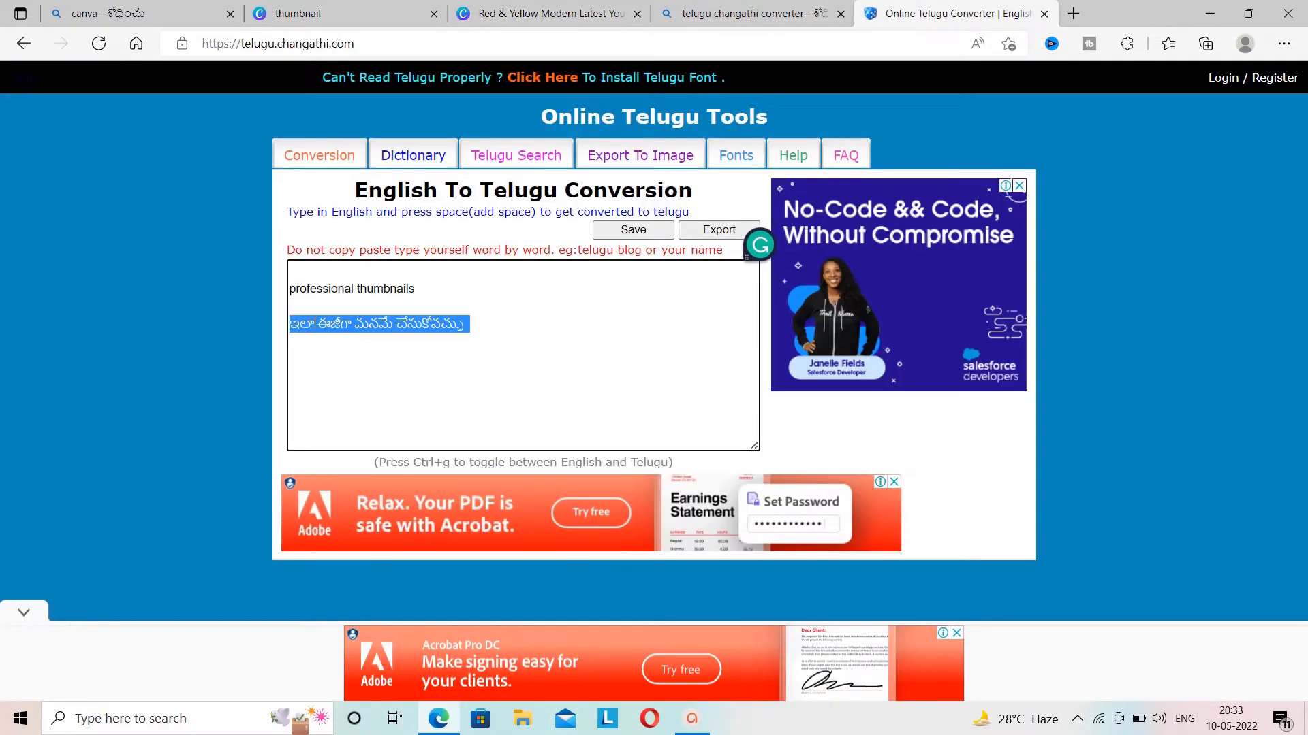
left_click(316, 325)
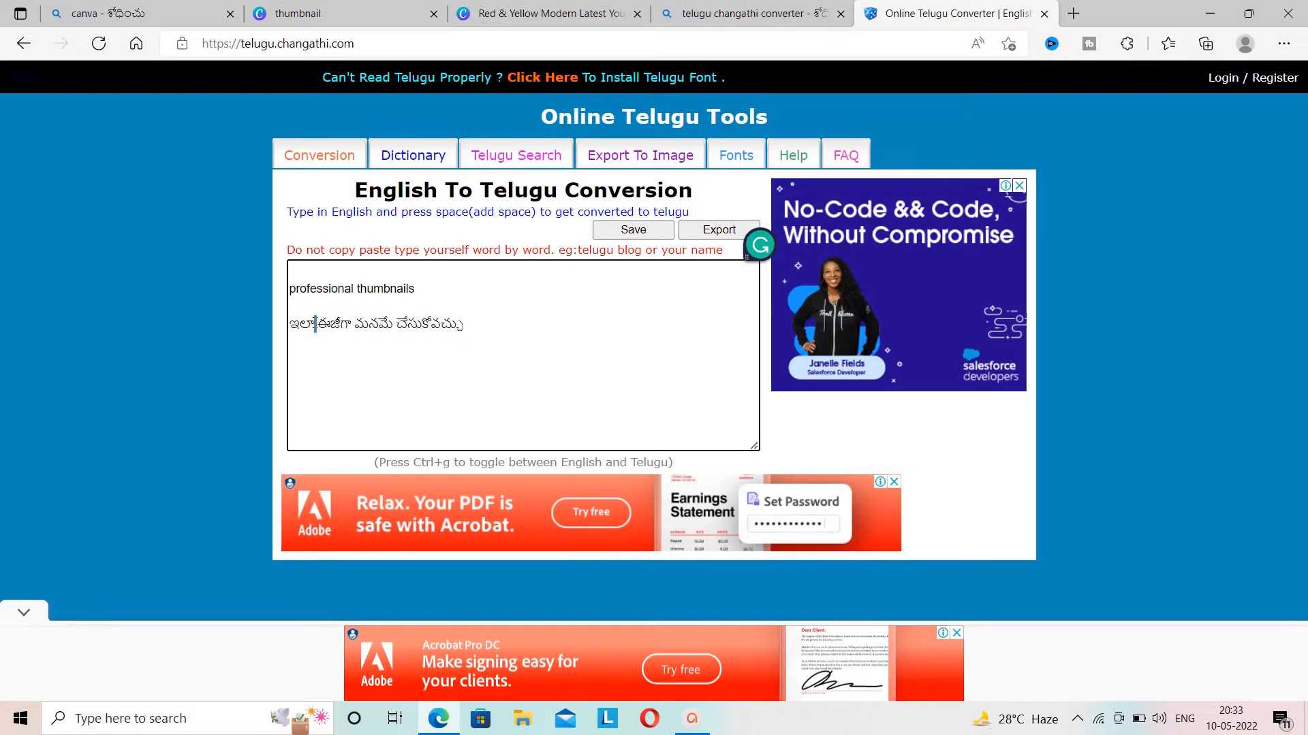
key("BackSpace")
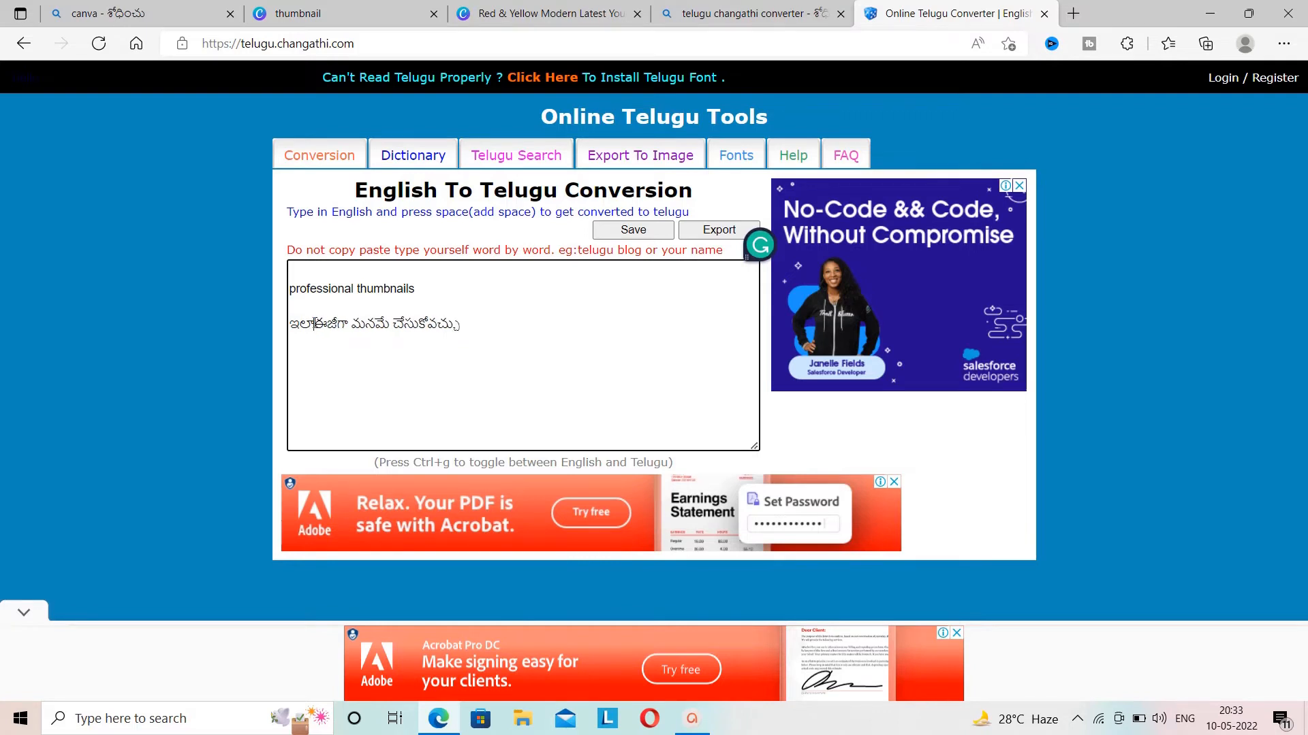
triple_click(398, 324)
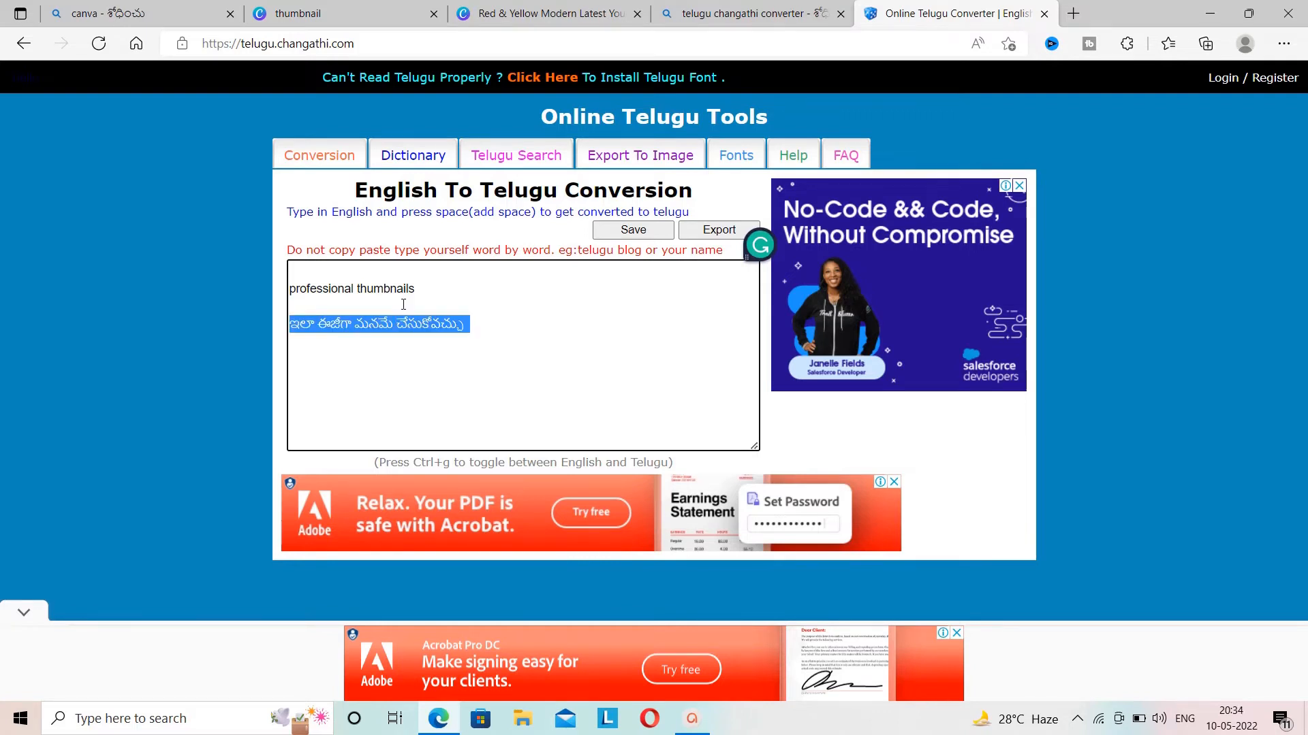
Back in the Canva design, add a body text box below the white arrows and replace its text with the copied Telugu line
left_click(569, 6)
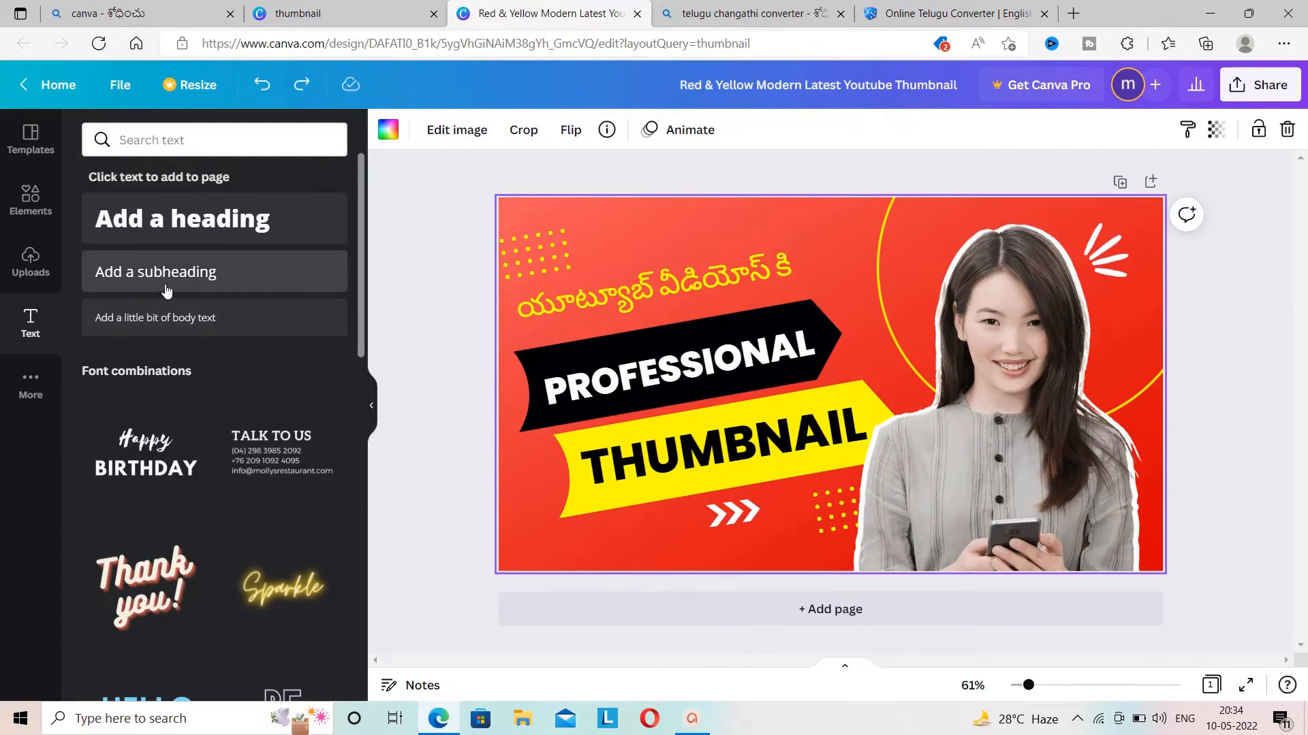
left_click(199, 318)
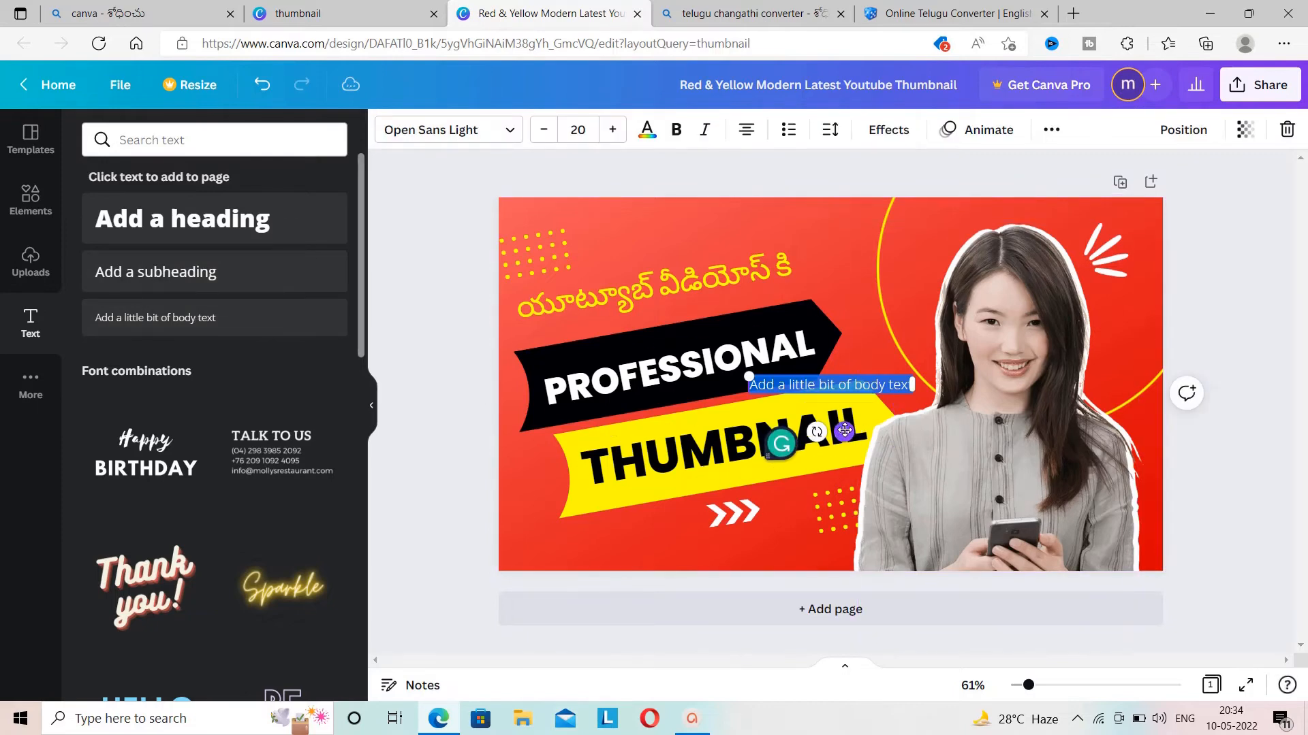
left_click_drag(843, 430, 727, 590)
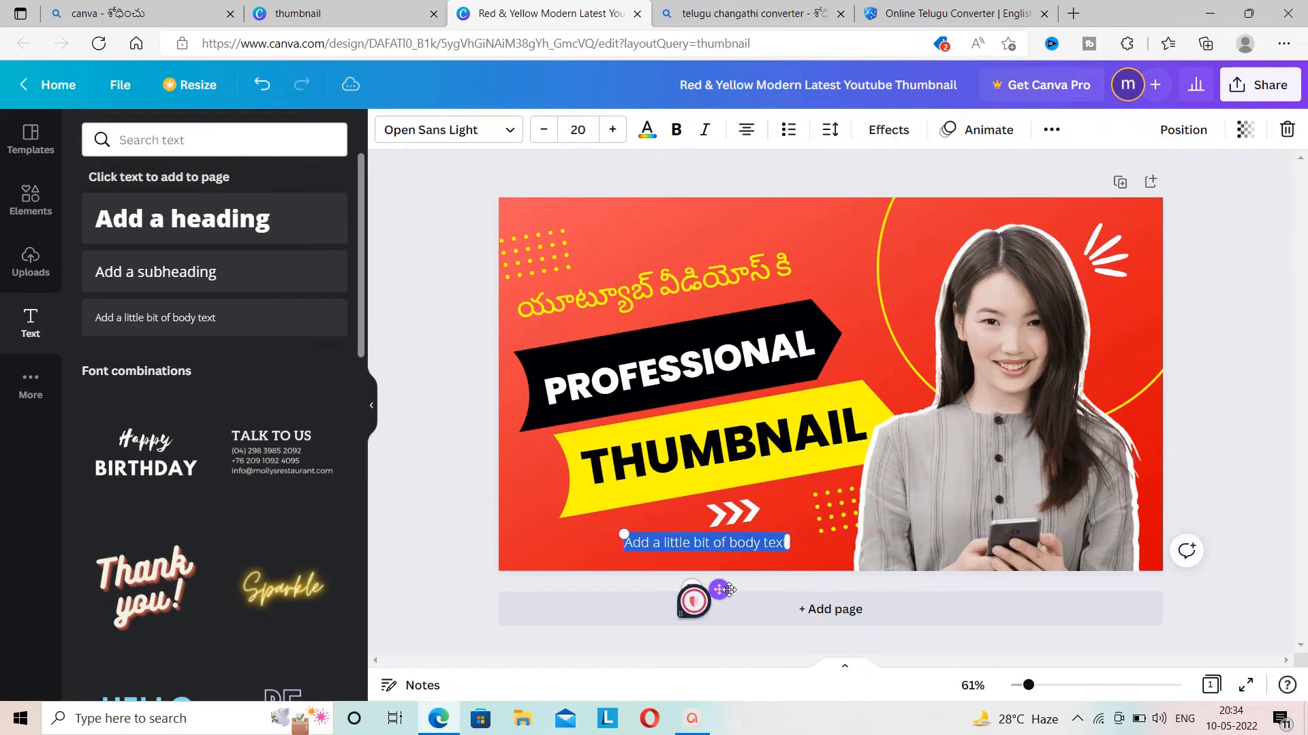
key("ctrl+v")
Color the Telugu line below the arrows with the darkest near-black photo color and deselect it
left_click(647, 130)
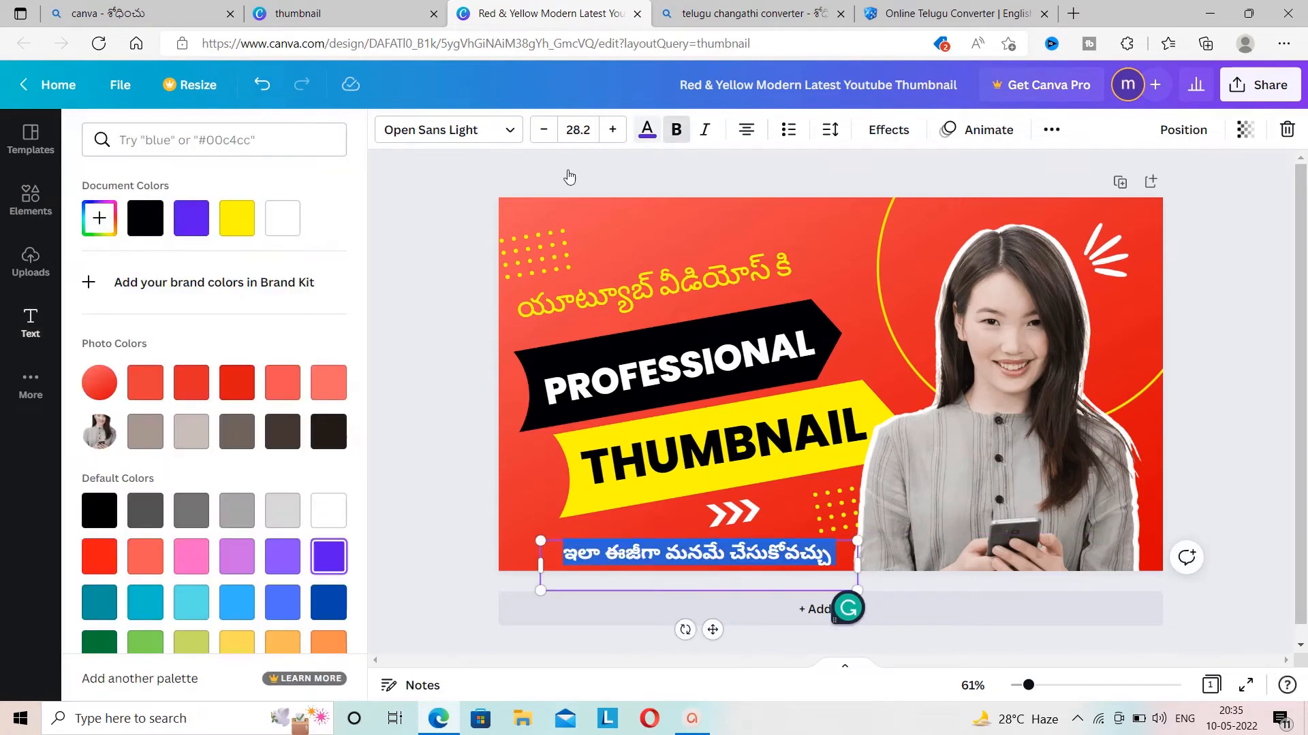
left_click(334, 439)
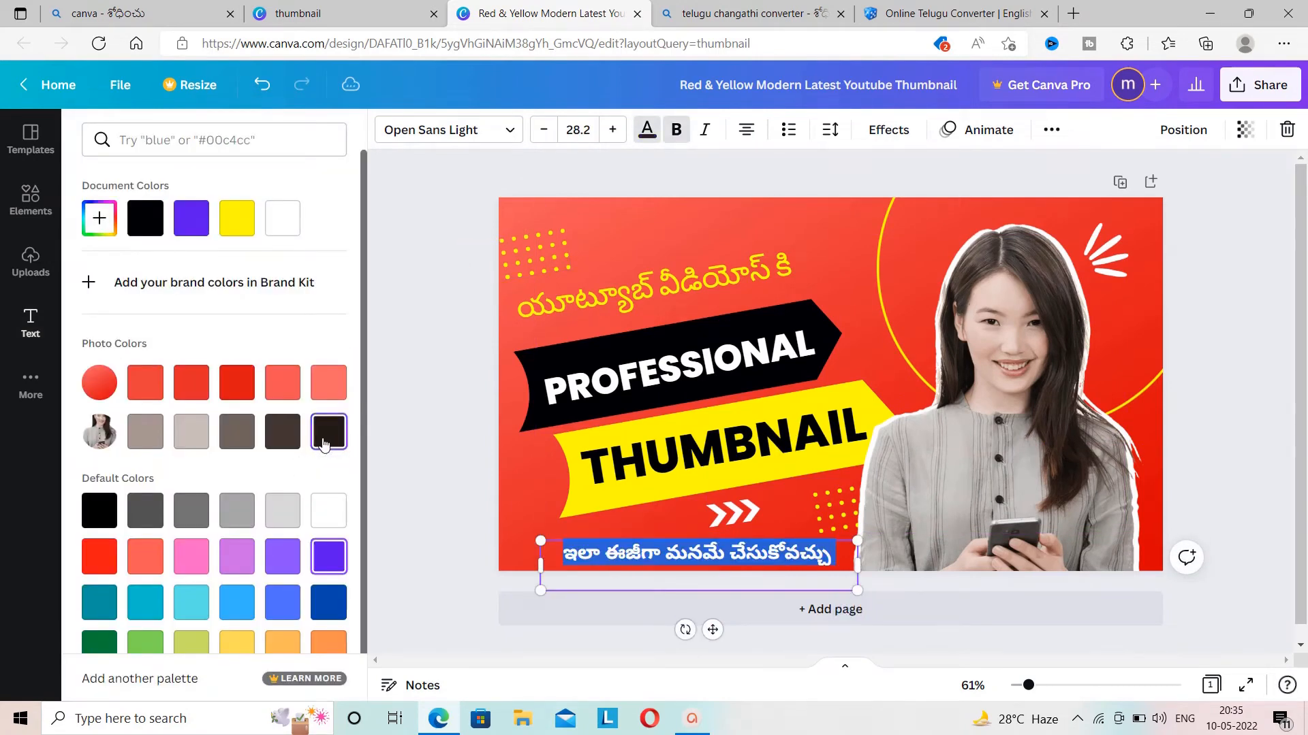
key("Escape")
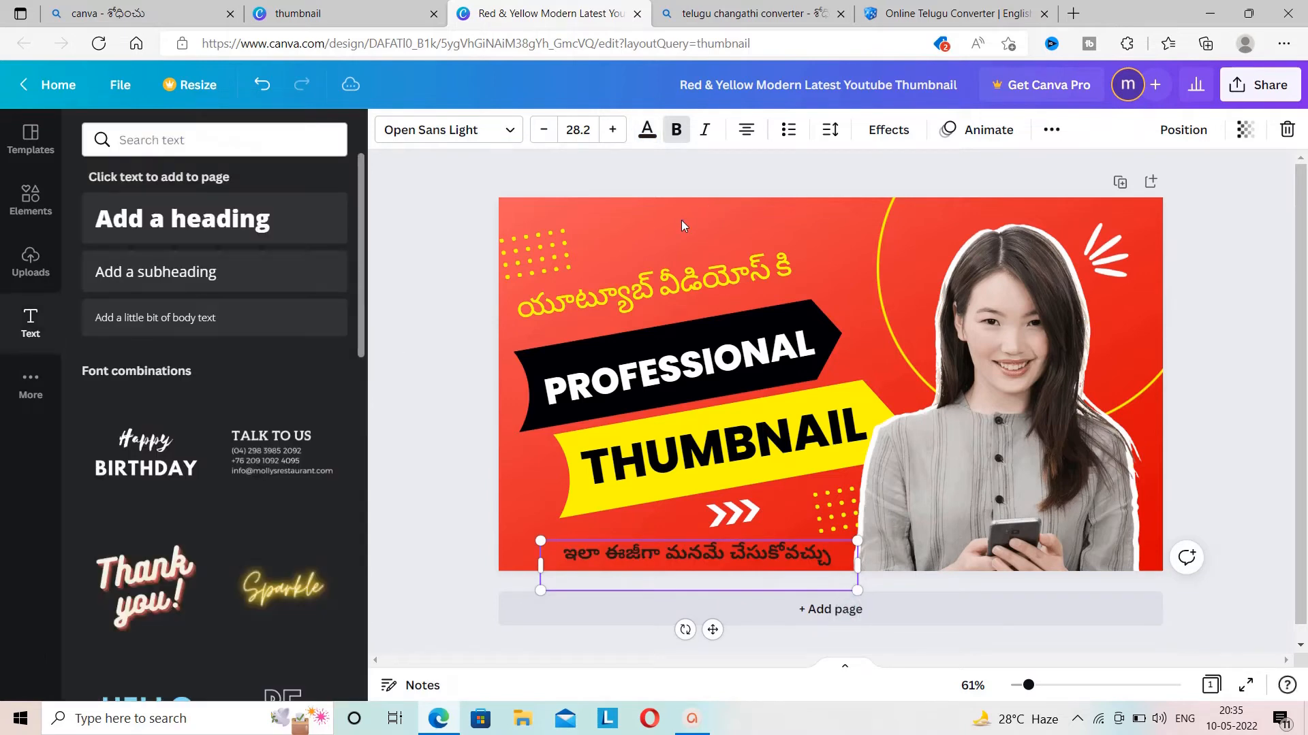
left_click(802, 196)
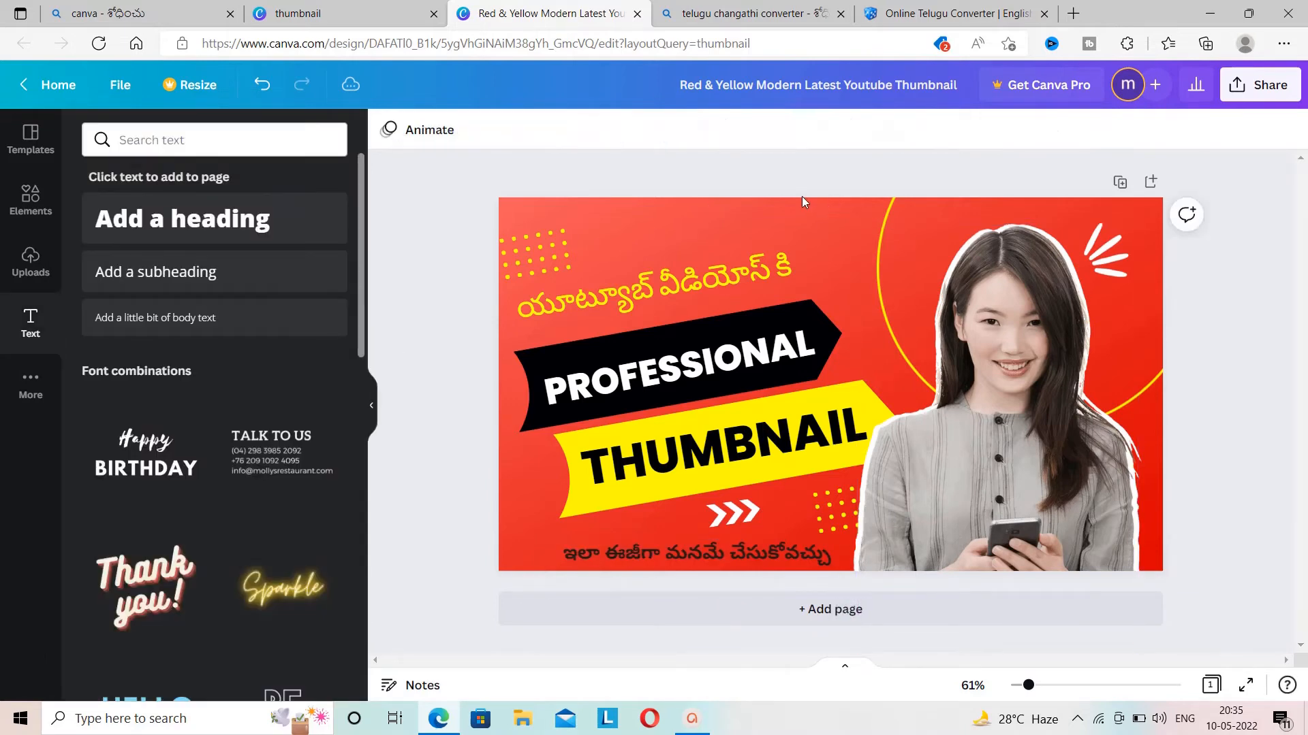
Delete the photo of the woman and the white outline silhouette behind it
left_click(1018, 274)
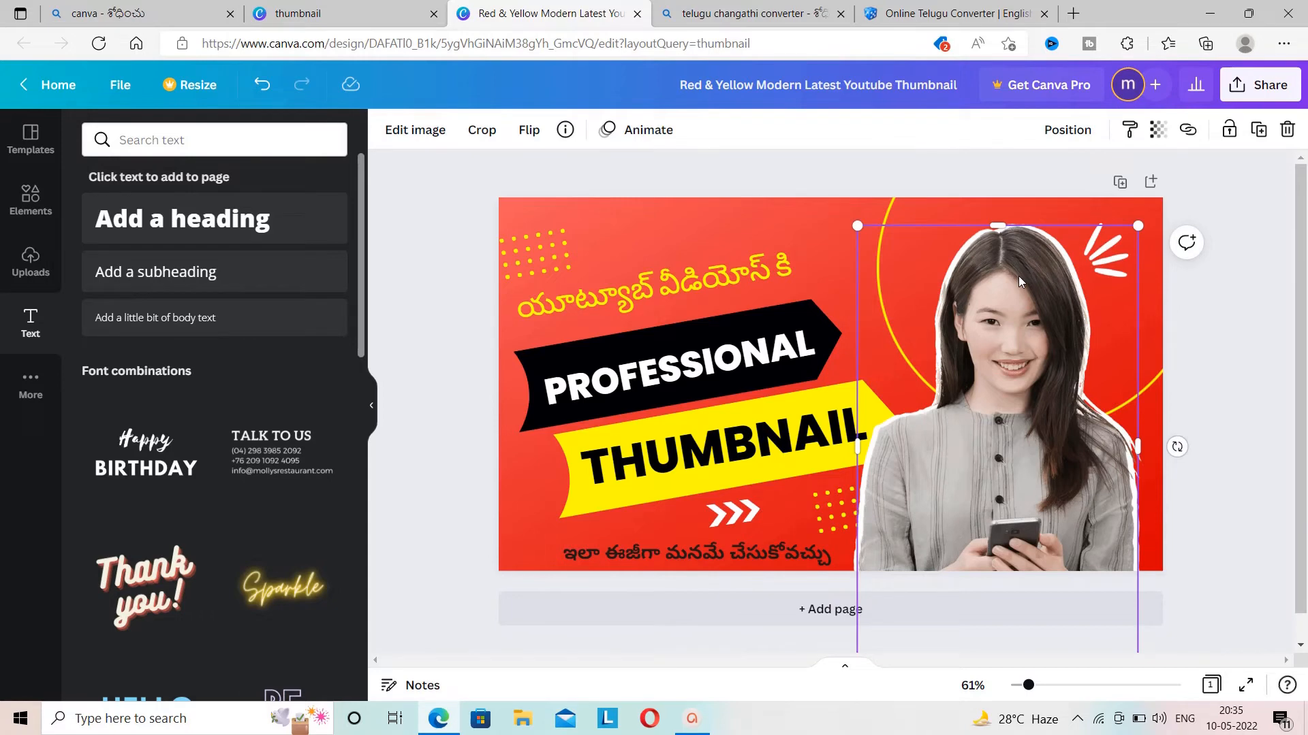
key("Delete")
left_click(1021, 281)
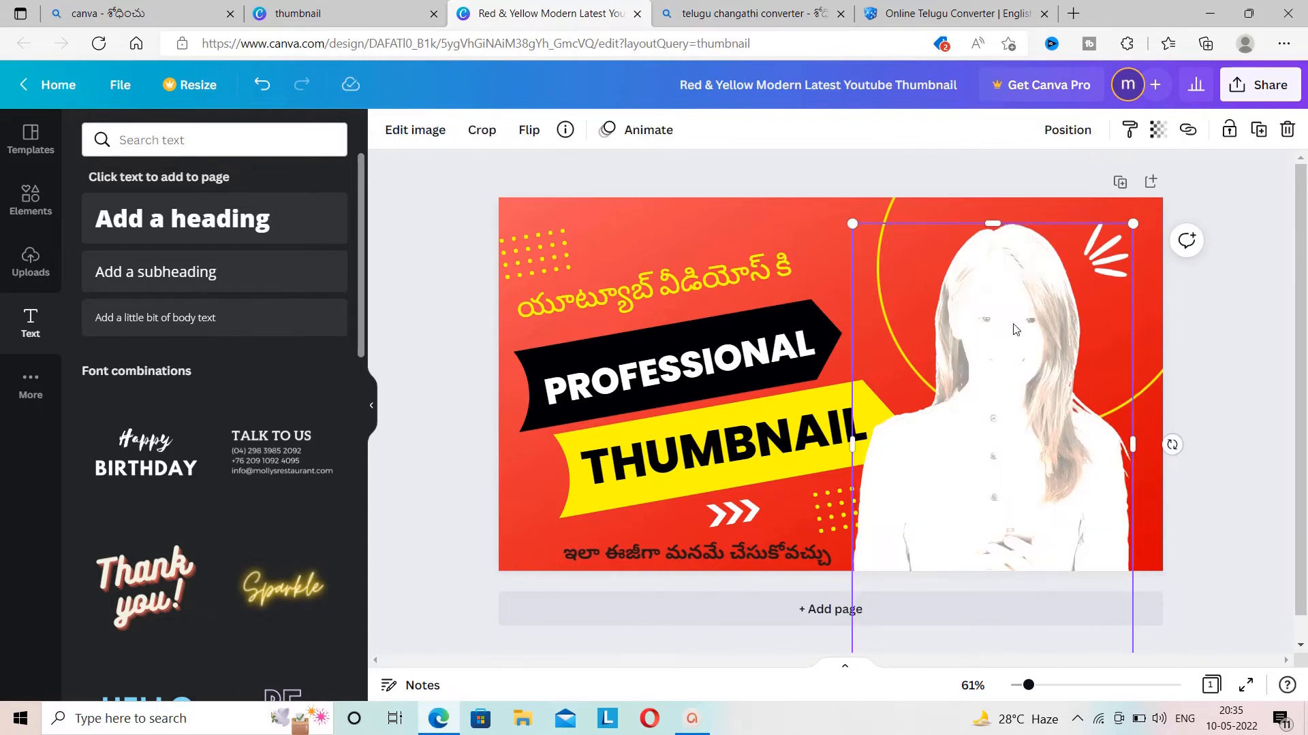
key("Delete")
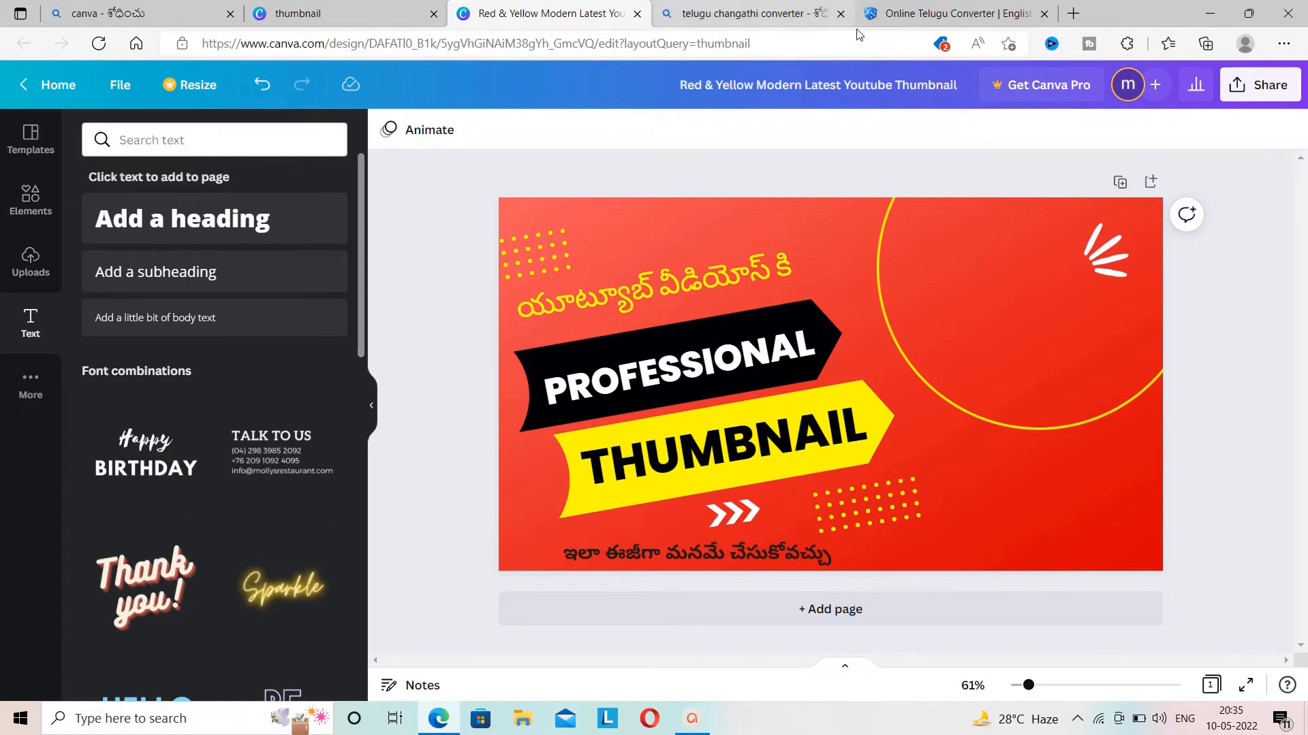
Search the web in a new tab for "online background remover" and open the remove.bg website
left_click(1073, 14)
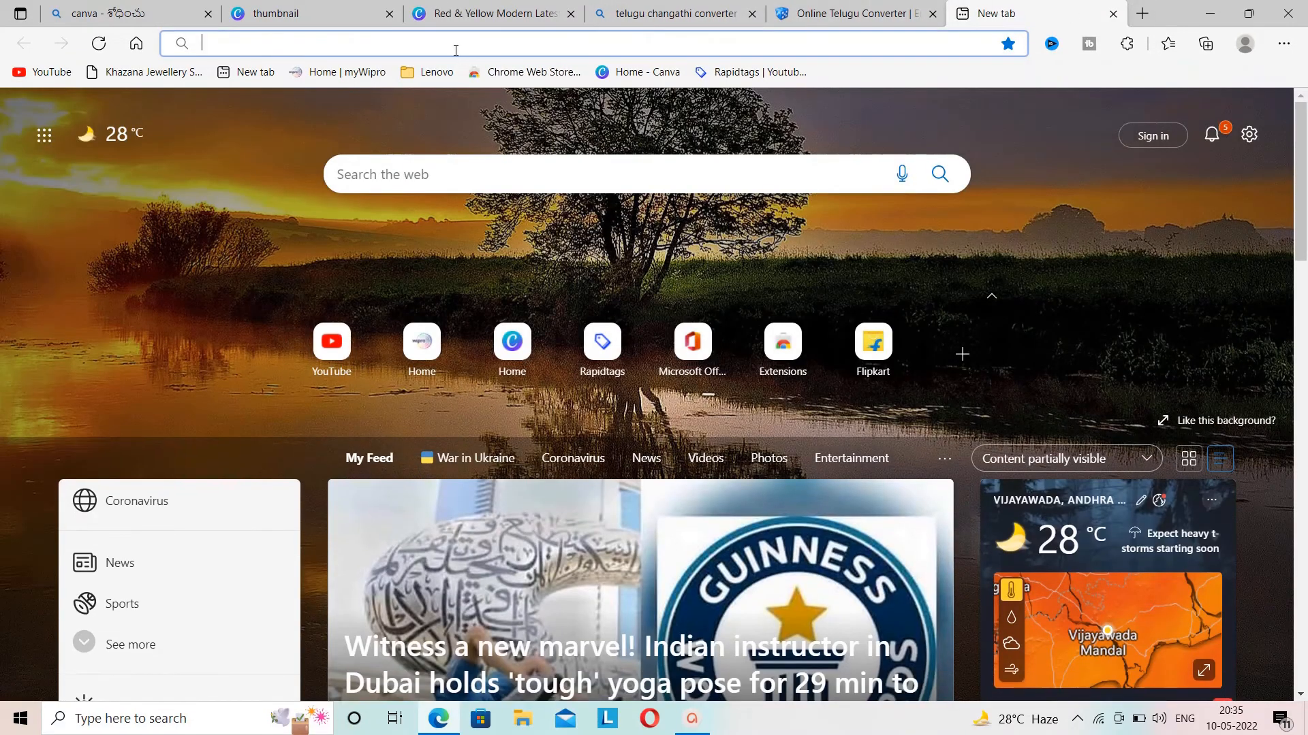
type("on")
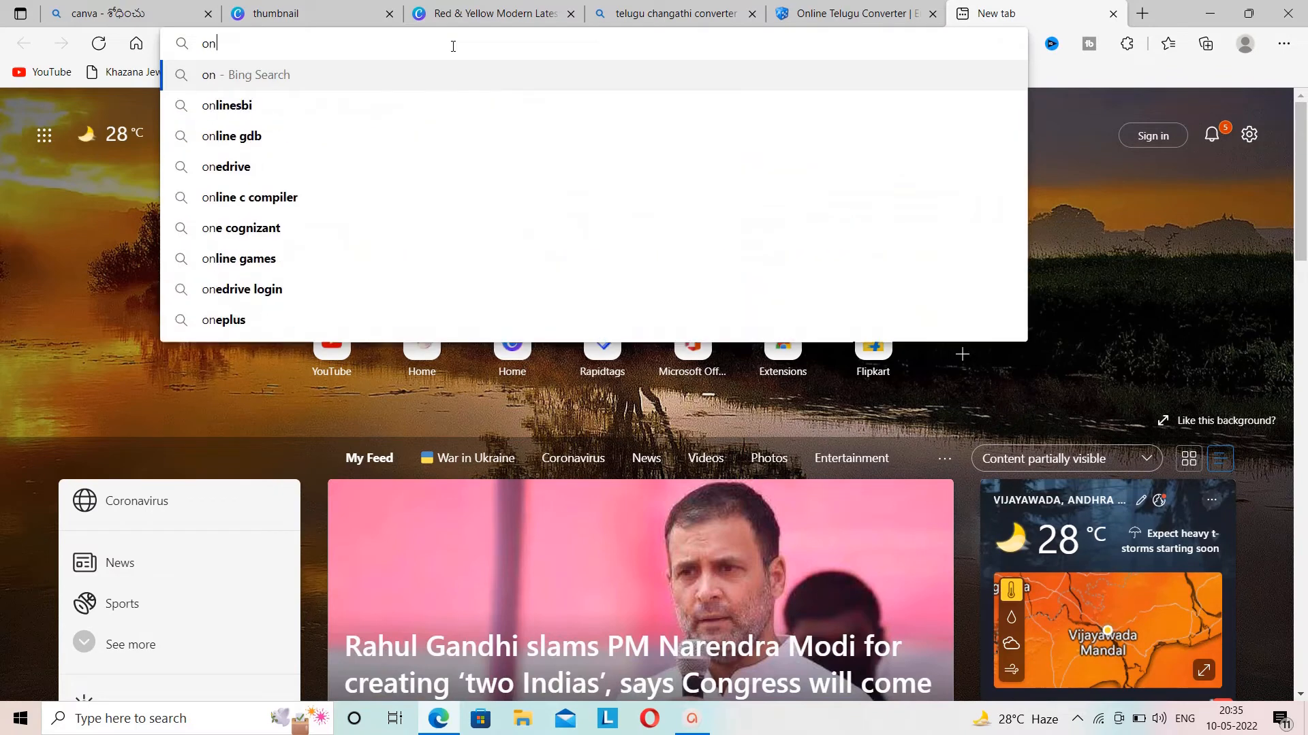
type("line baf")
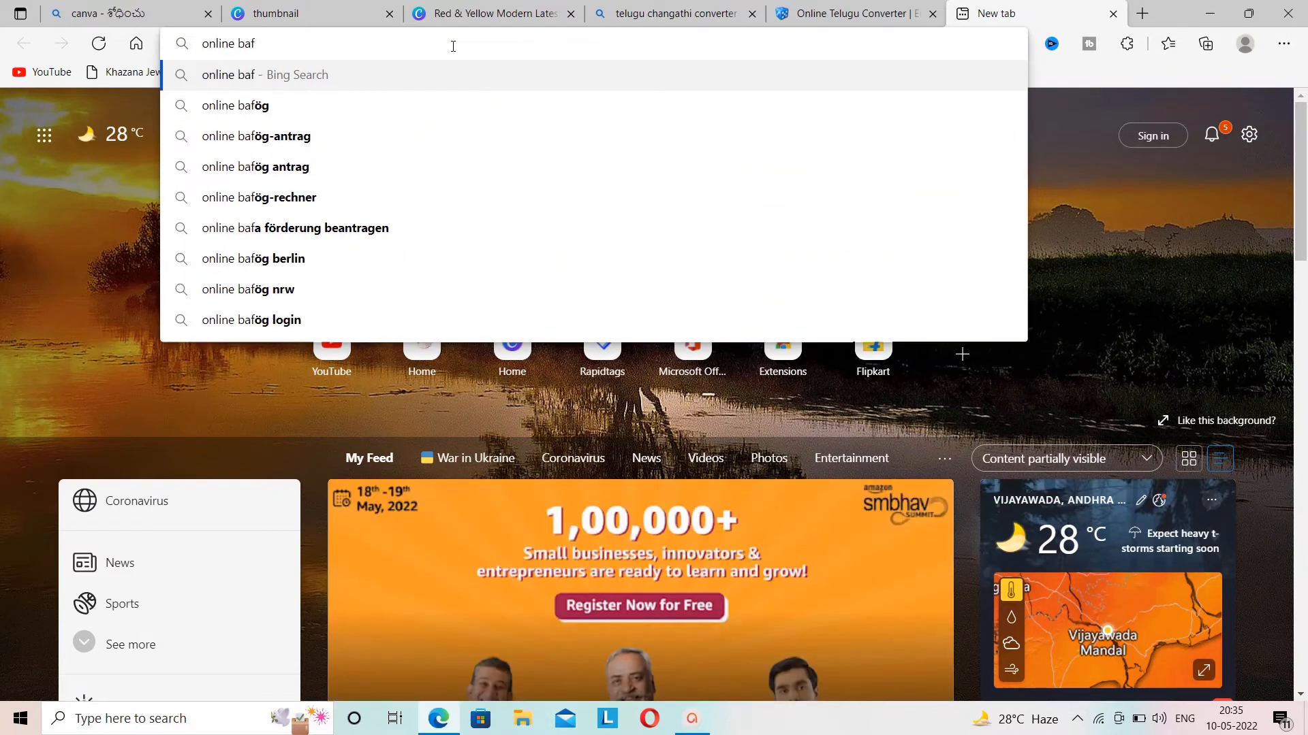
key("BackSpace")
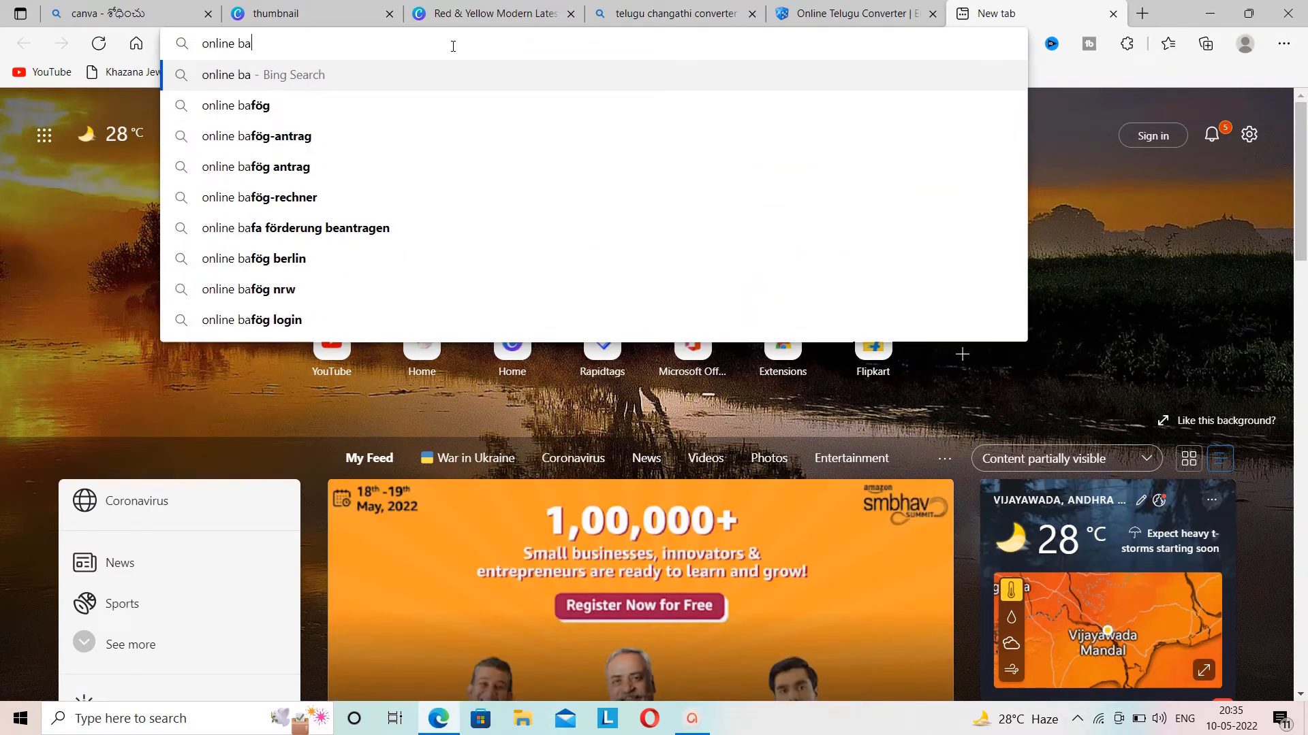
type("ground")
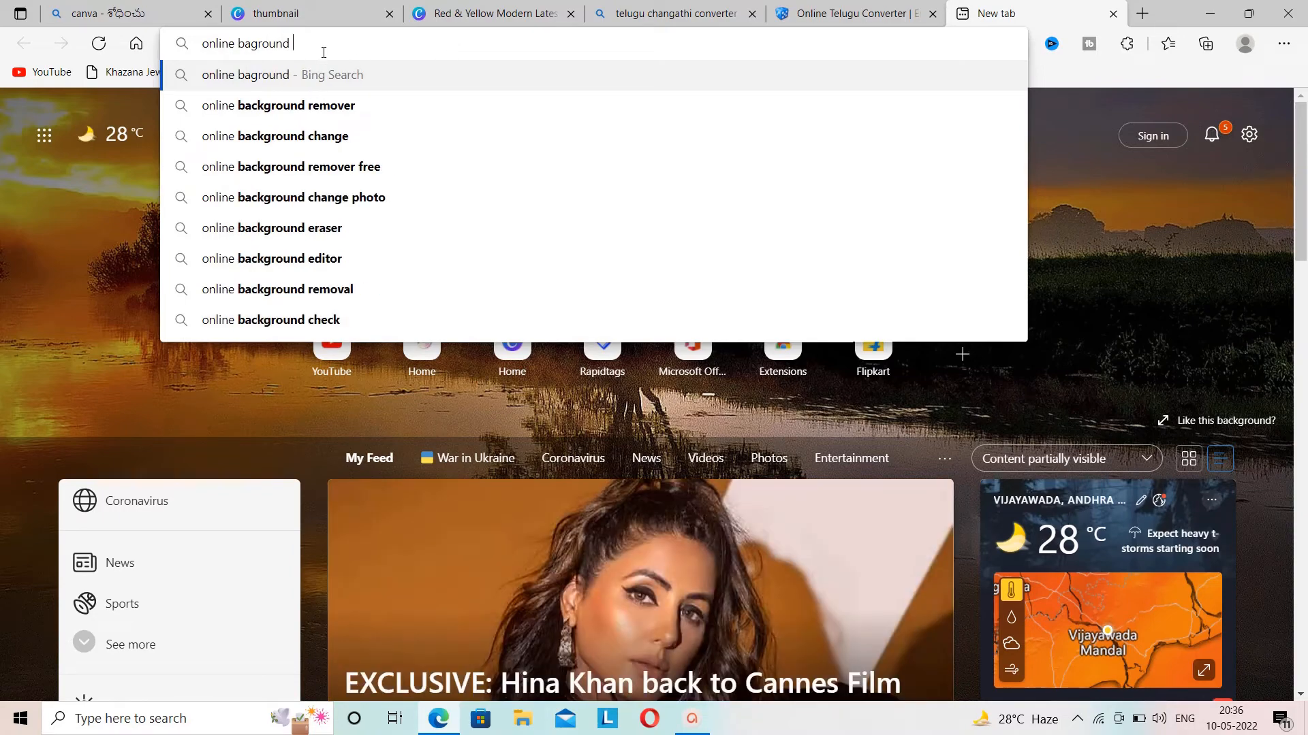
left_click(319, 102)
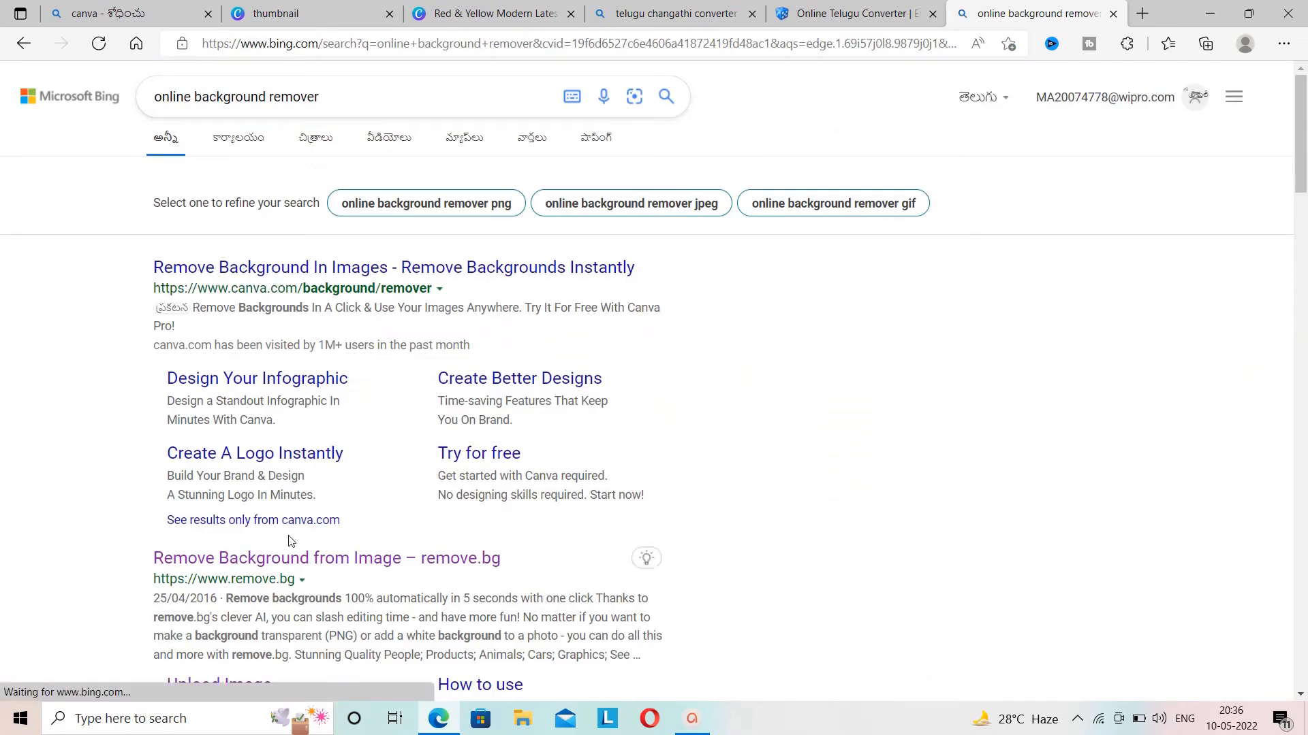
left_click(279, 563)
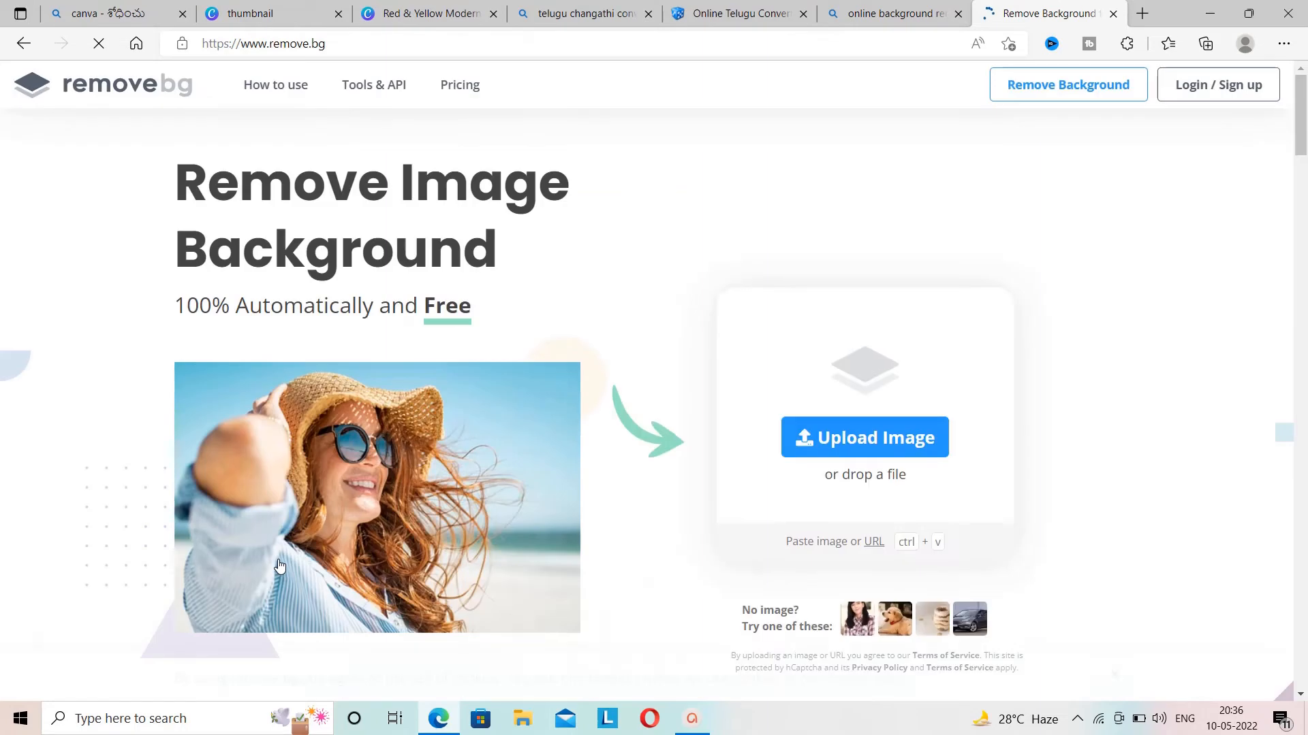
Upload the photo IMG_20220326_171545 to remove.bg for background removal
left_click(870, 441)
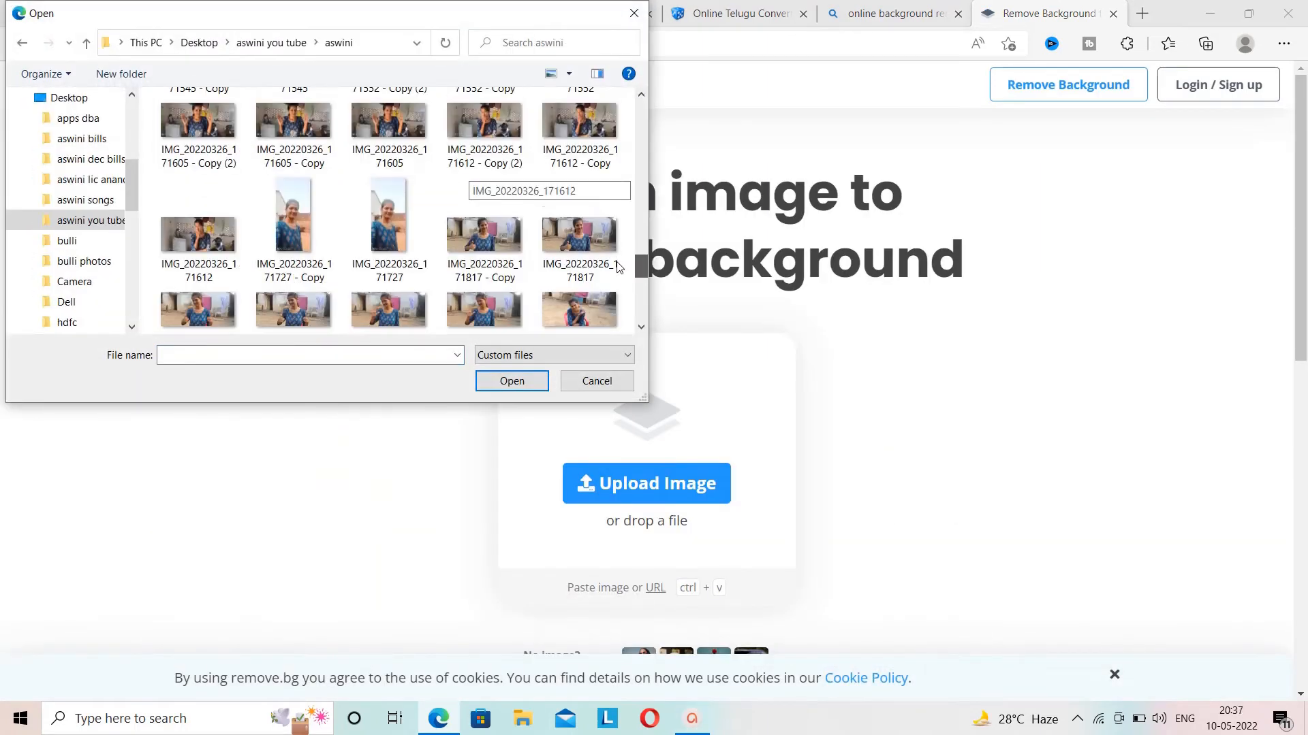
scroll(616, 255, "down", 5)
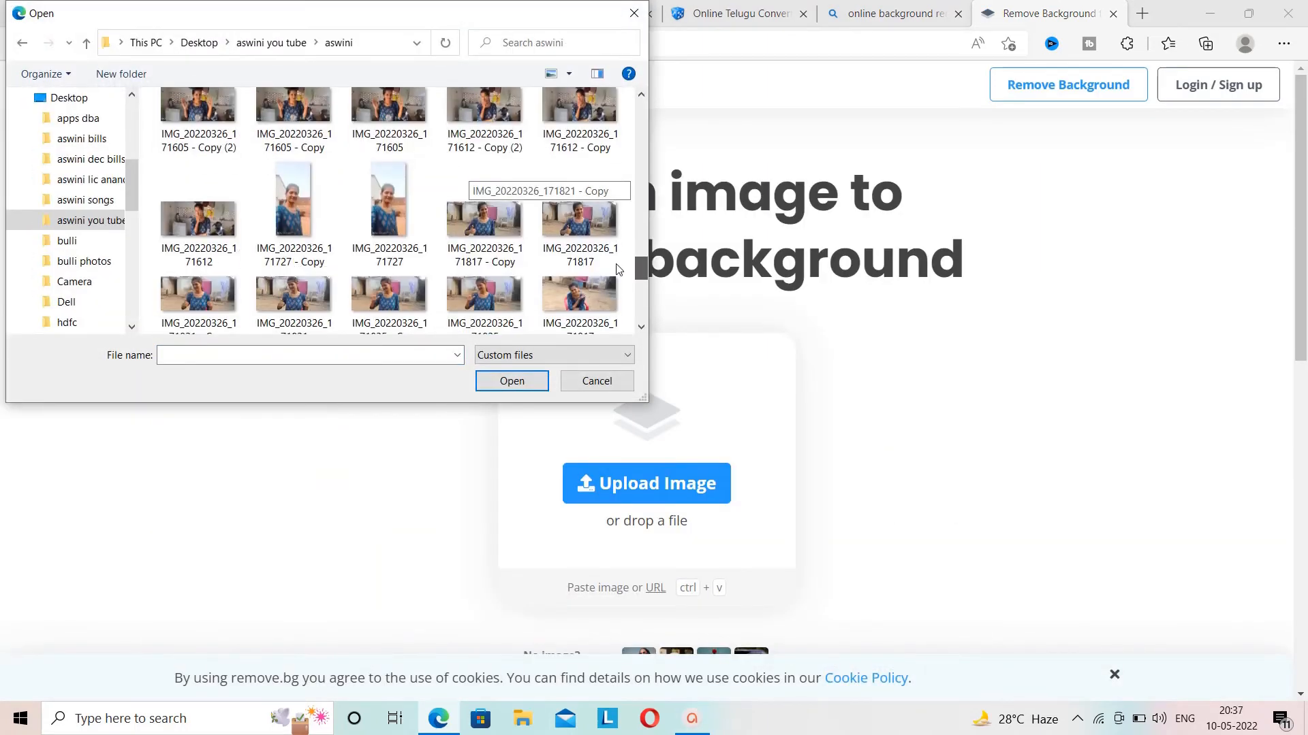
scroll(616, 255, "up", 1)
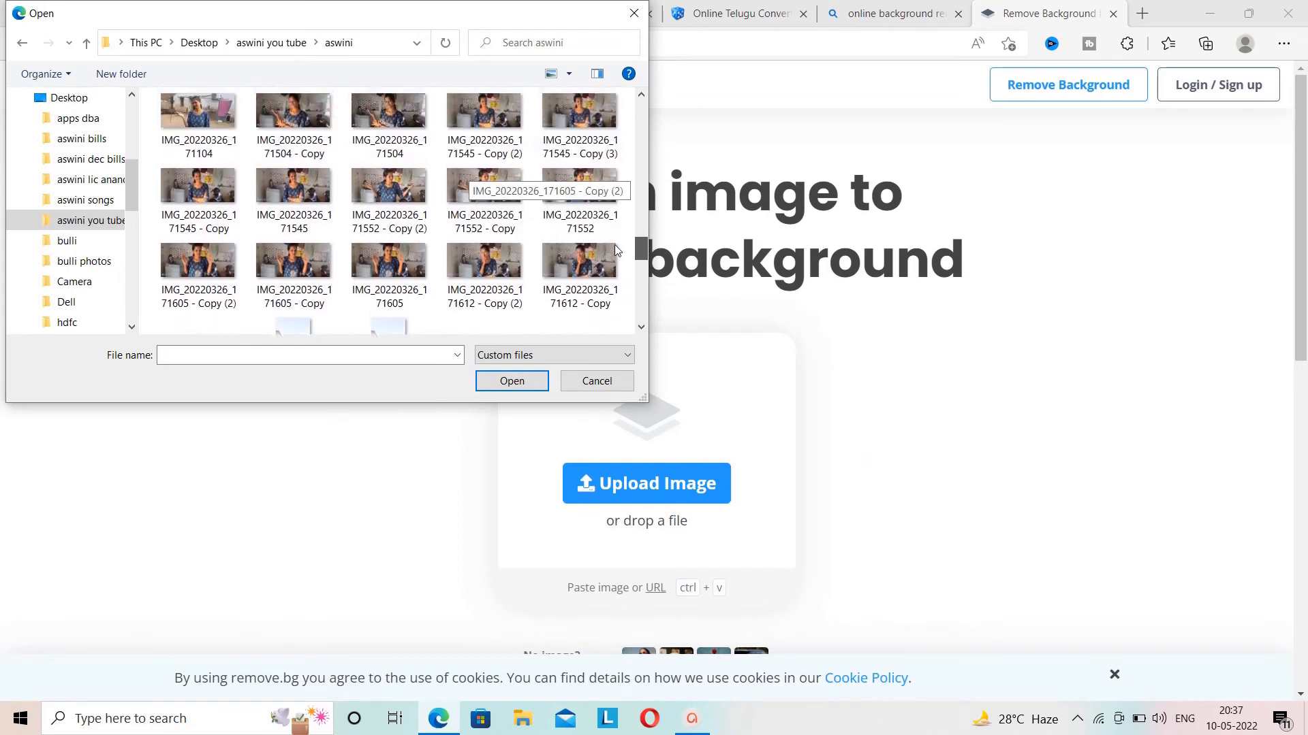
left_click(306, 219)
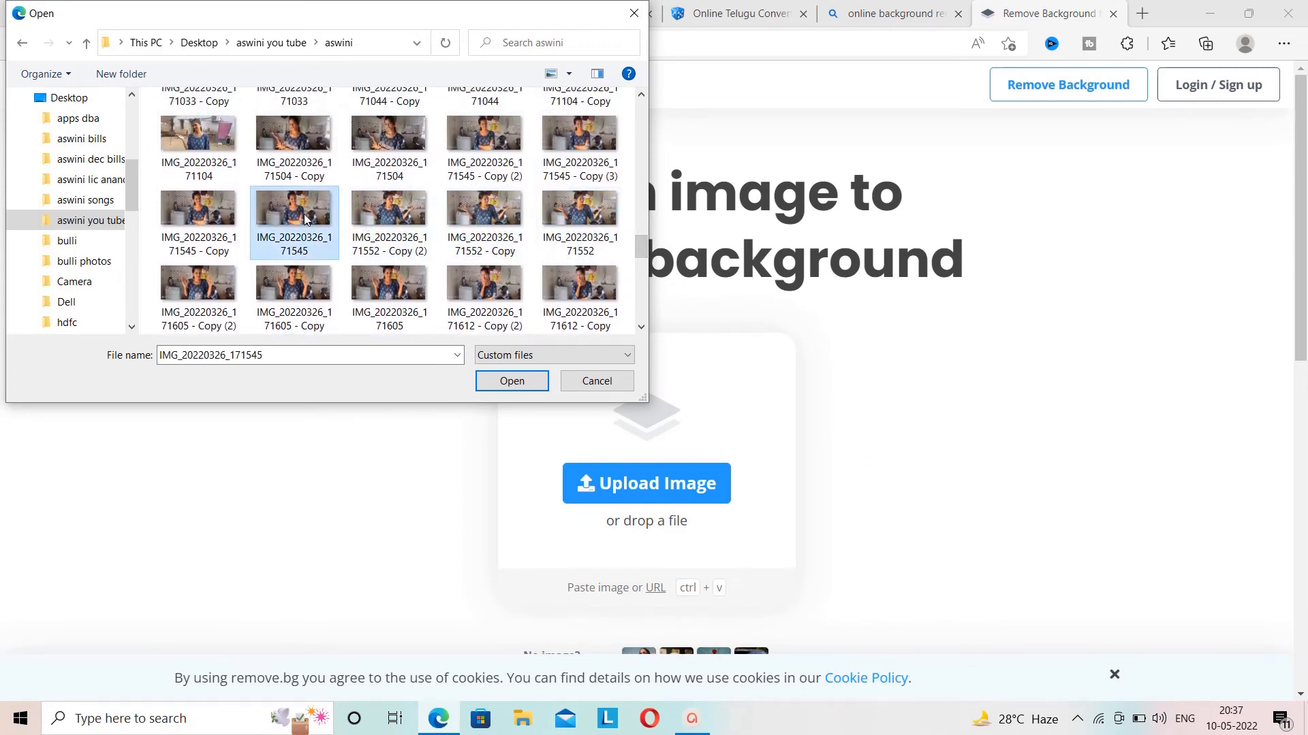
left_click(513, 382)
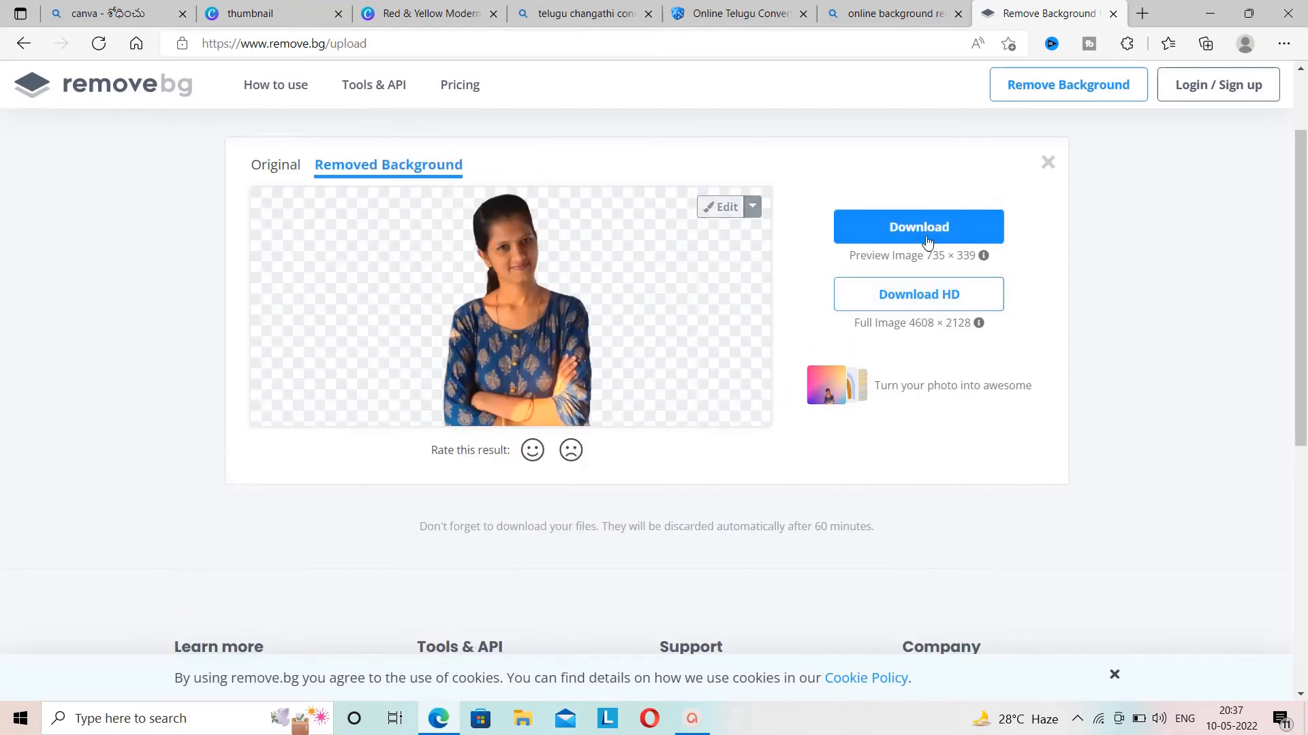
Download the preview-size cutout image, open the downloaded file and close its window again
left_click(933, 235)
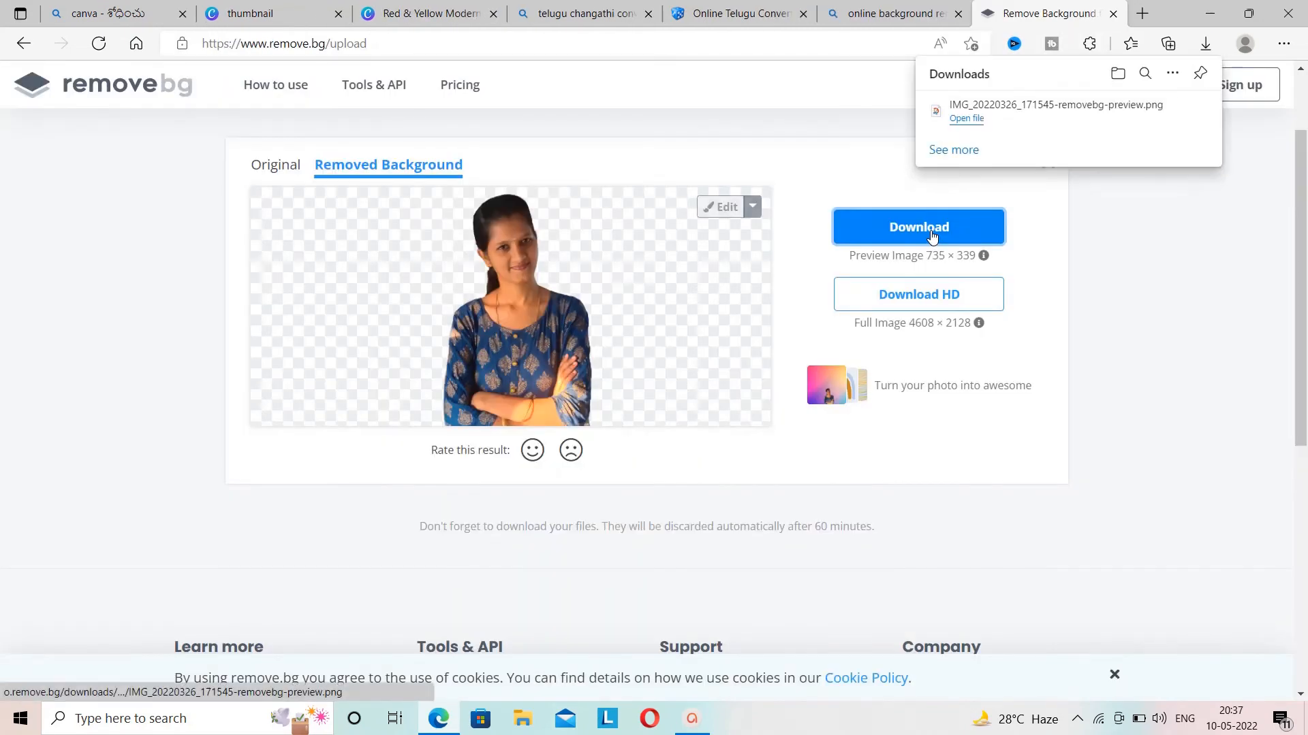
left_click(975, 120)
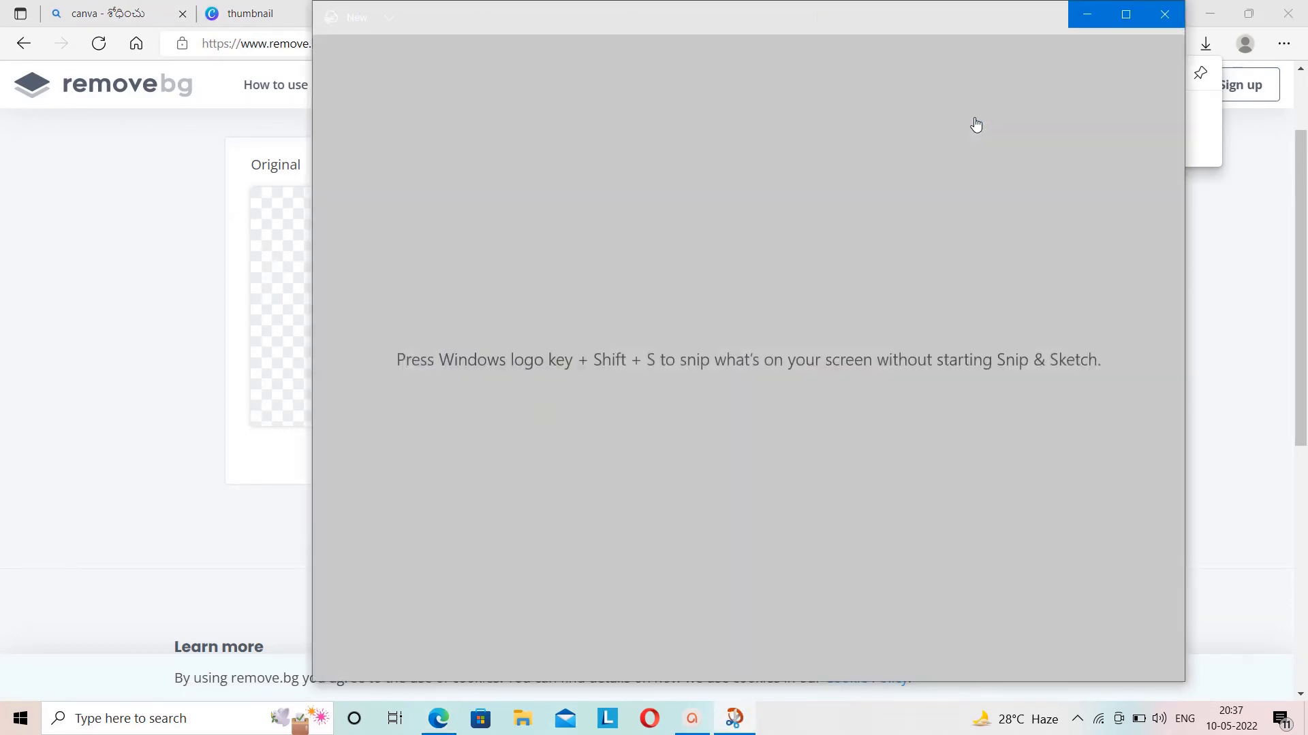
left_click(1172, 14)
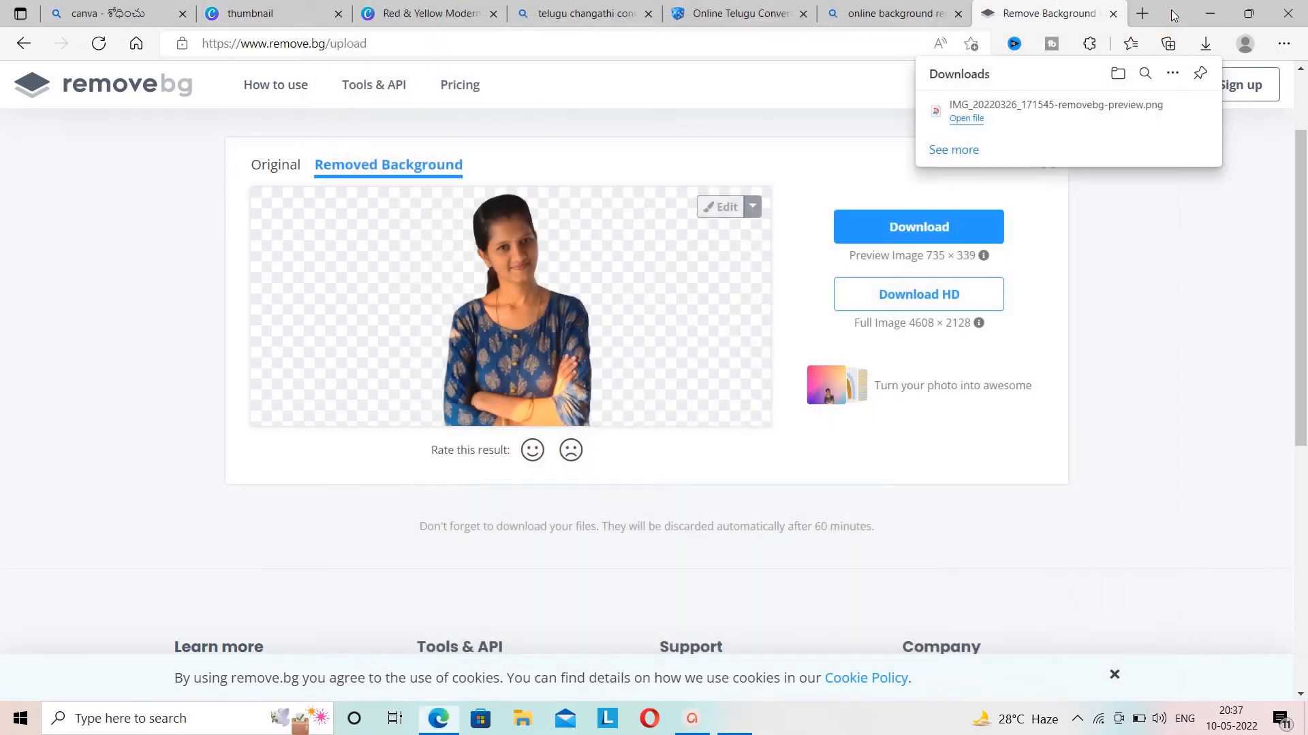
Return to the Canva design and upload IMG_20220326_171545-removebg-preview from the Downloads folder
left_click(896, 8)
left_click(460, 10)
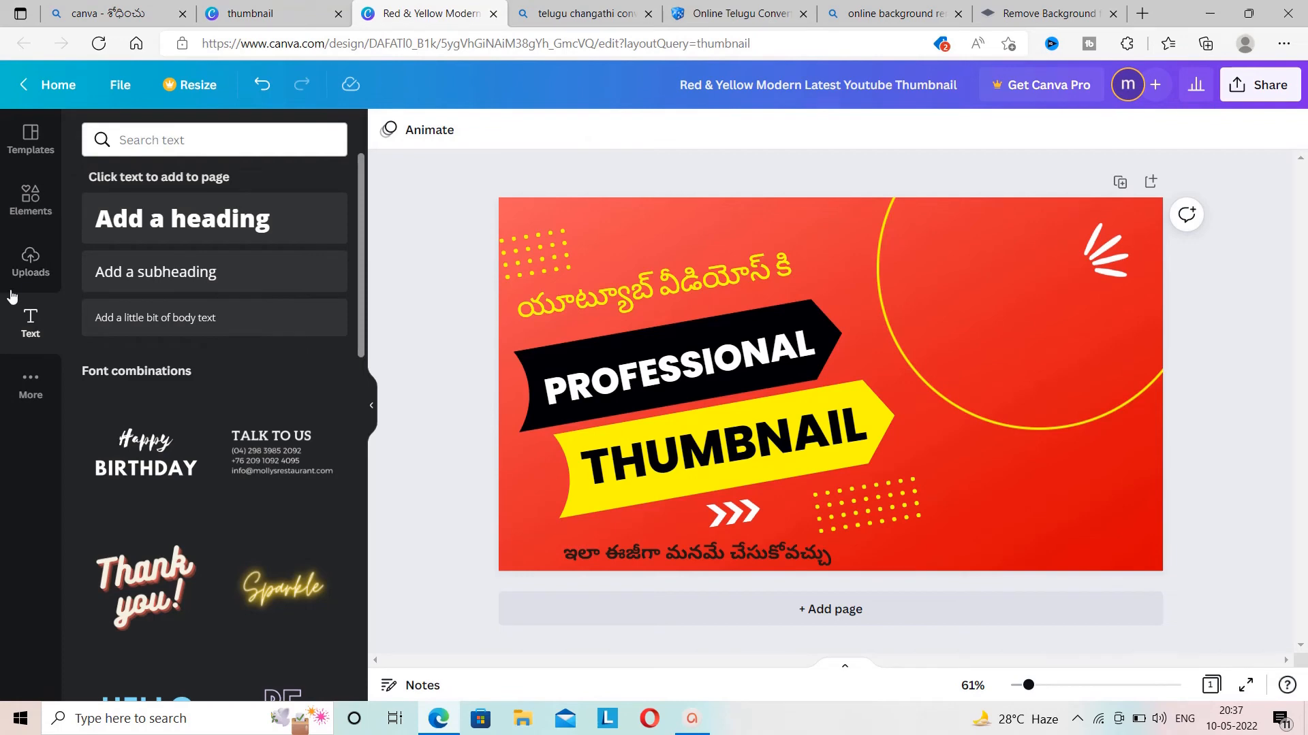
left_click(23, 273)
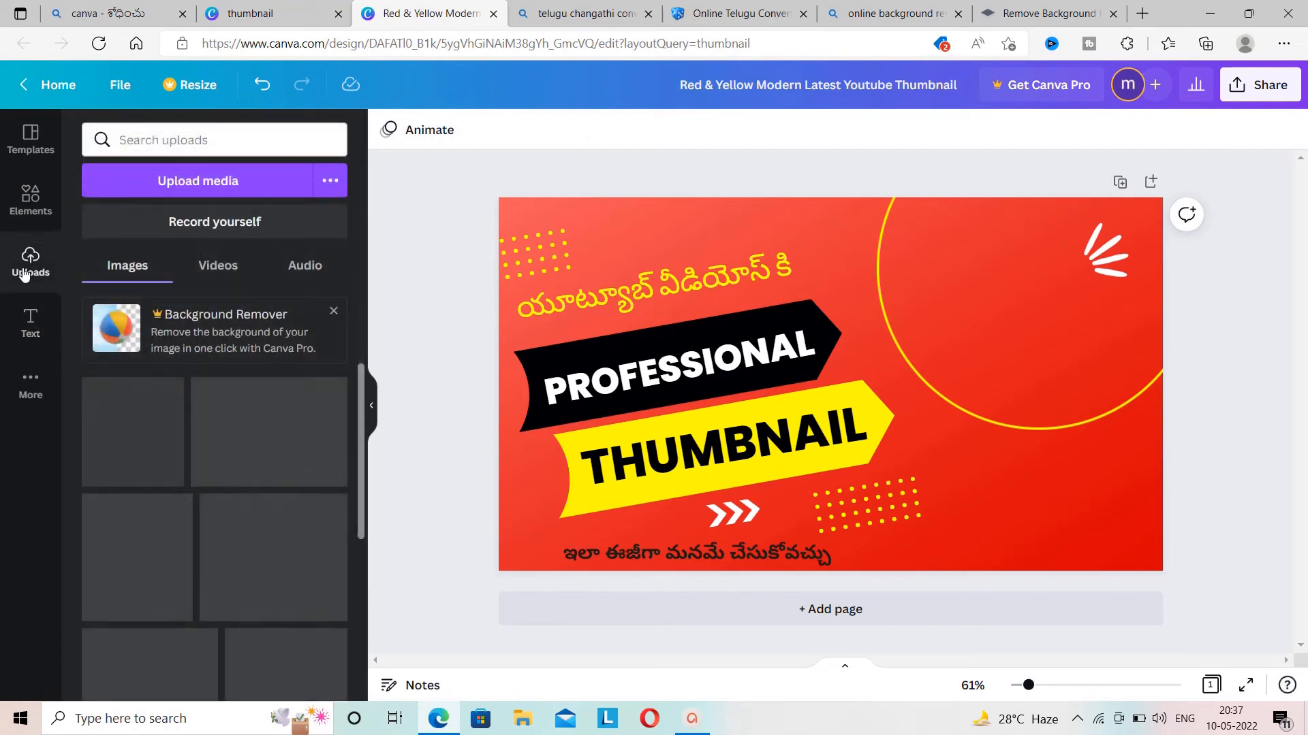
left_click(164, 179)
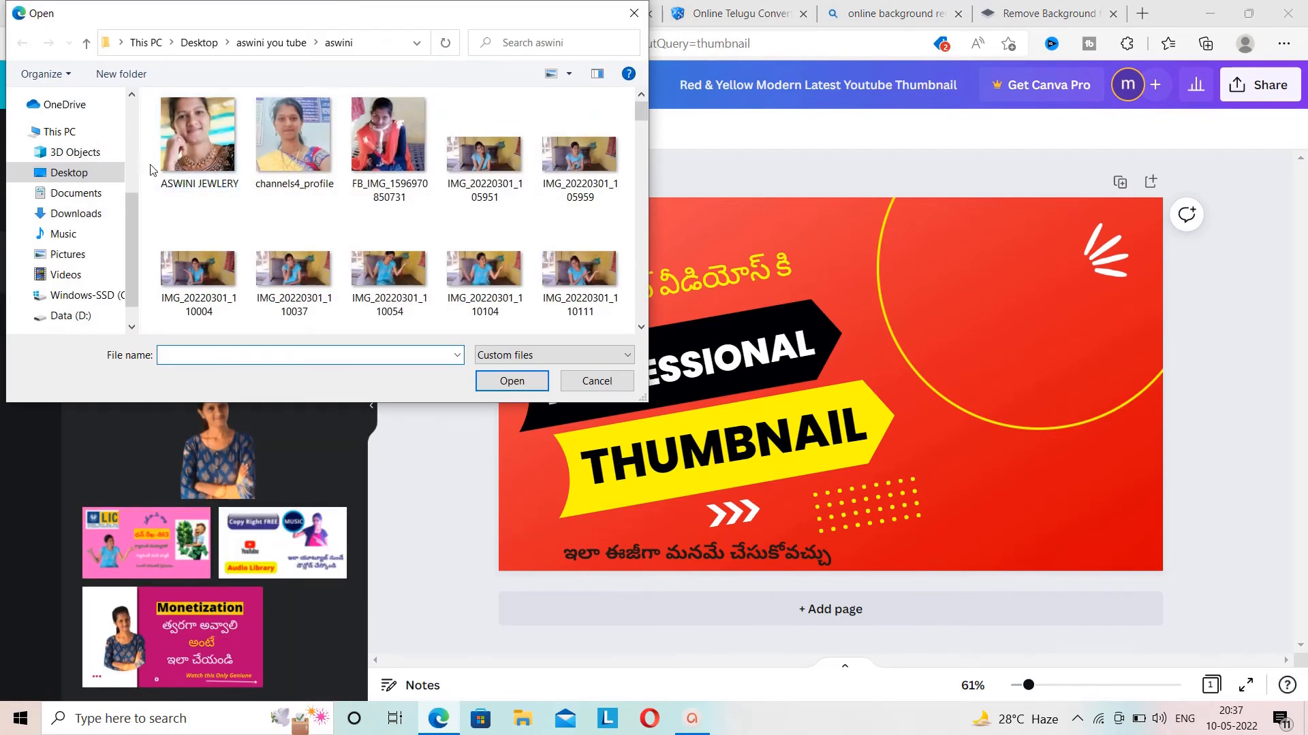
left_click(76, 213)
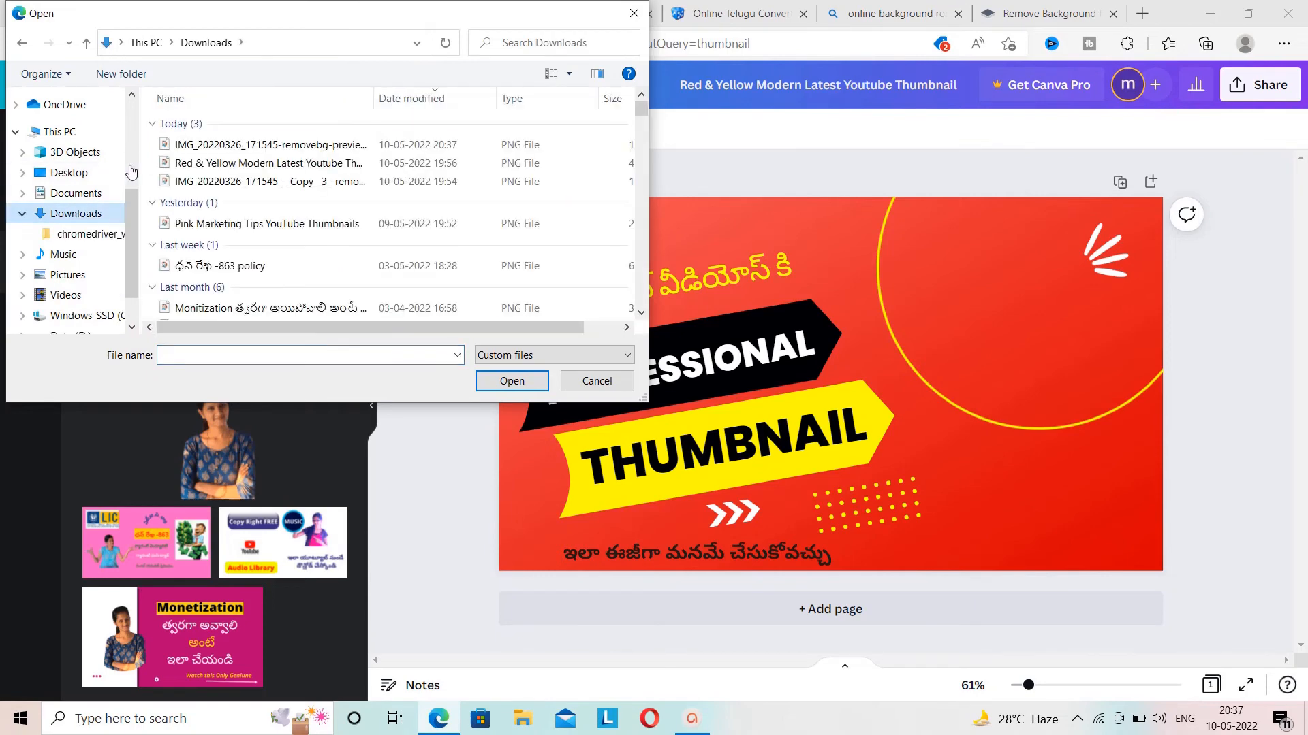
left_click(228, 146)
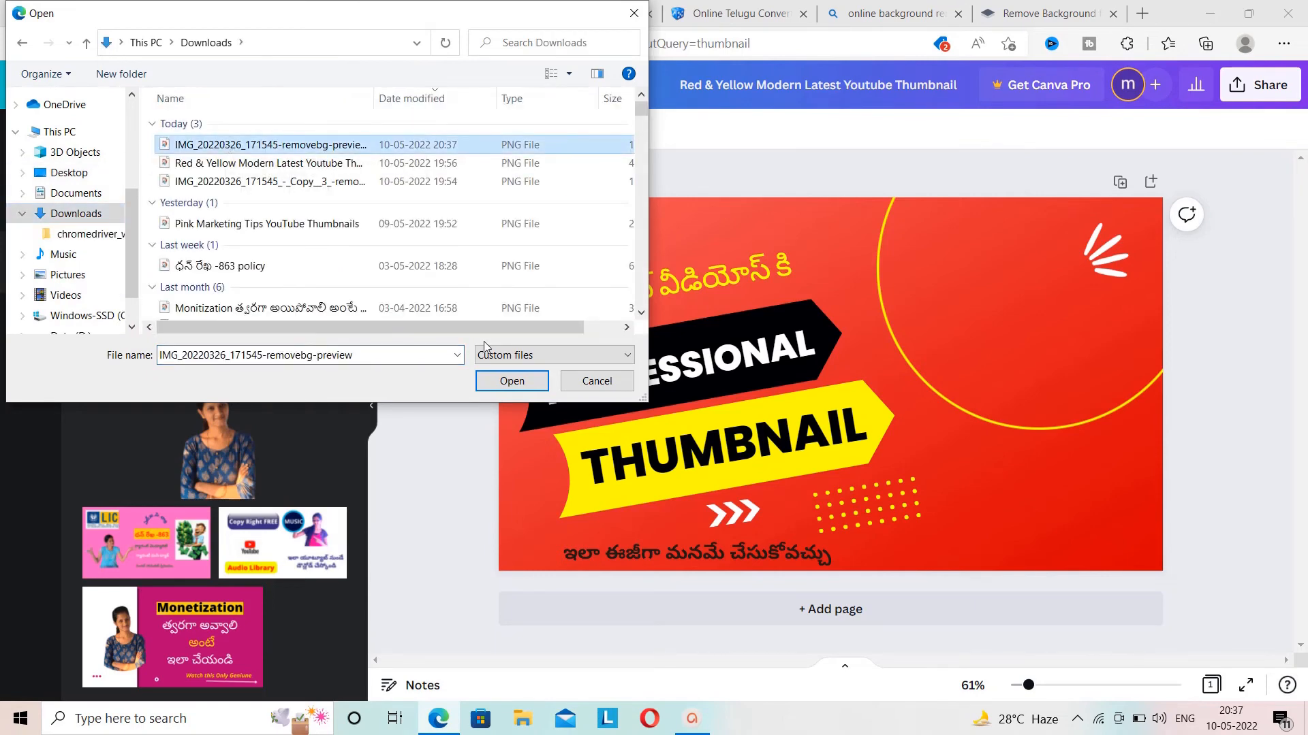
left_click(505, 384)
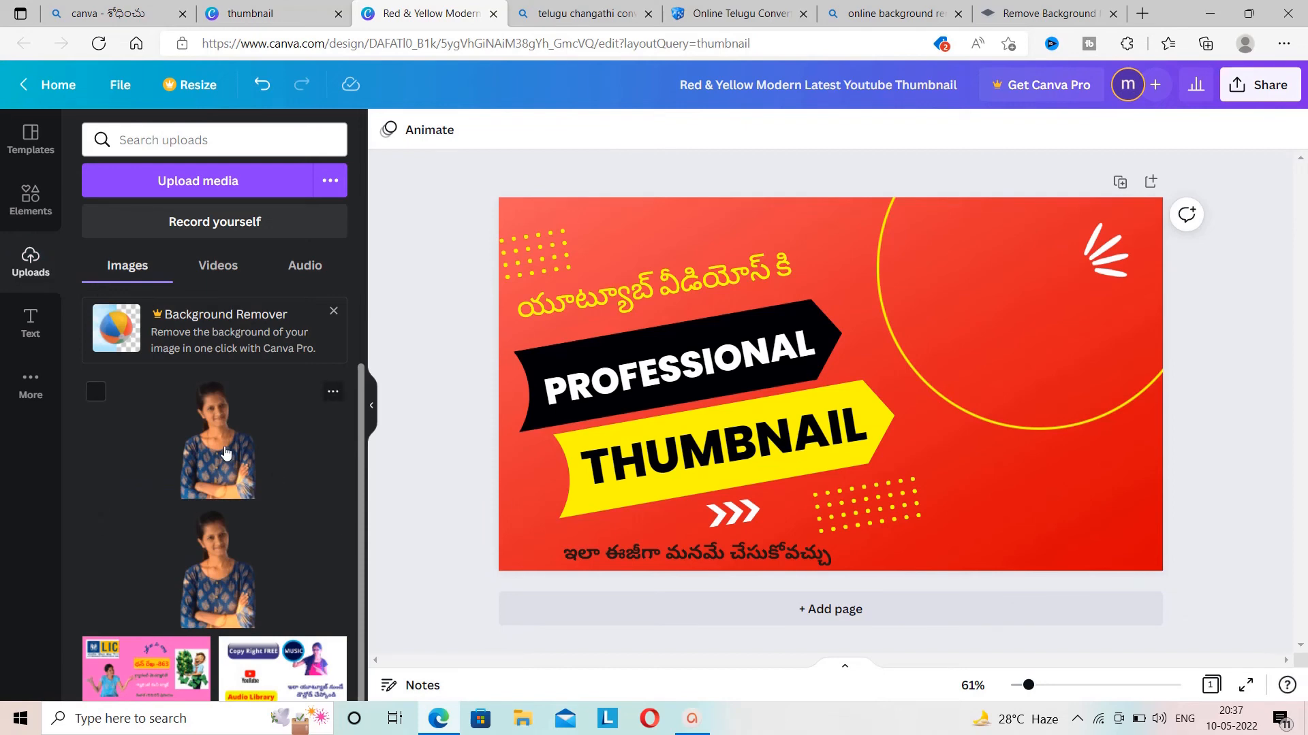
Place the uploaded cutout photo on the thumbnail's right half and enlarge it to about the full page height
left_click_drag(226, 453, 934, 352)
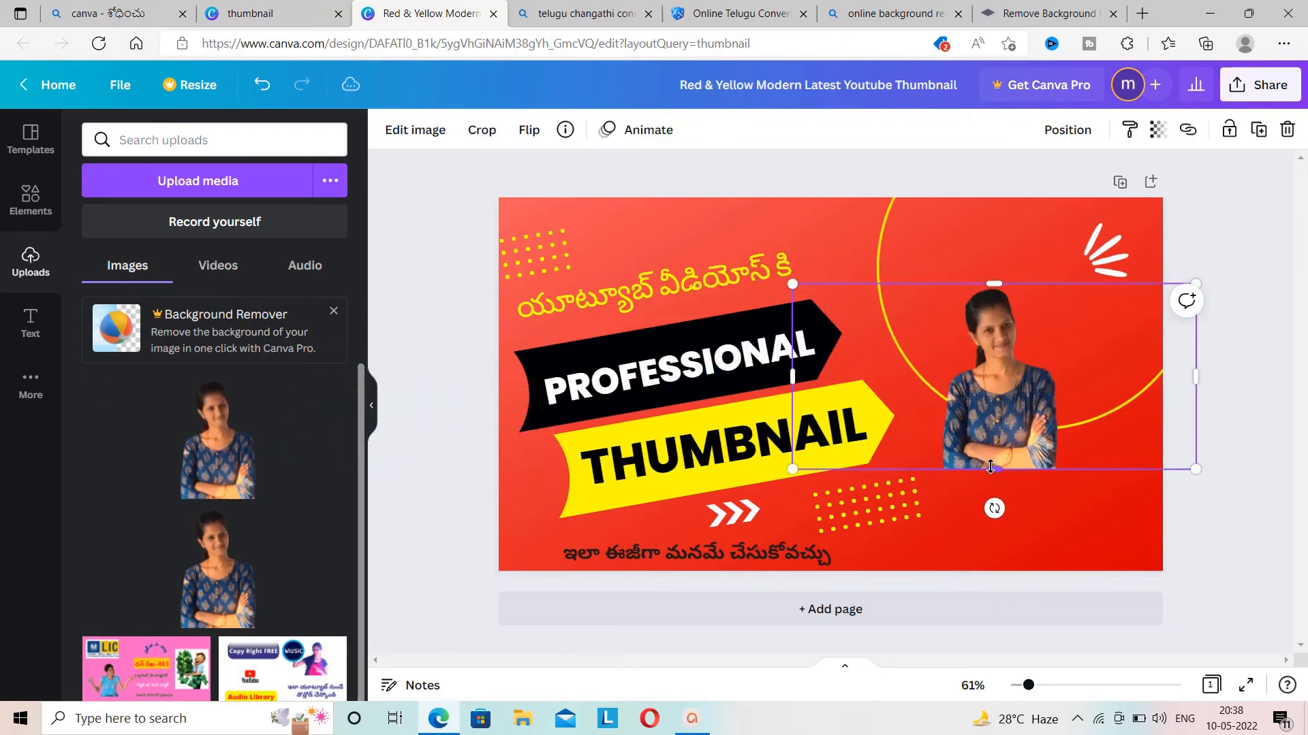
left_click_drag(994, 477, 1006, 572)
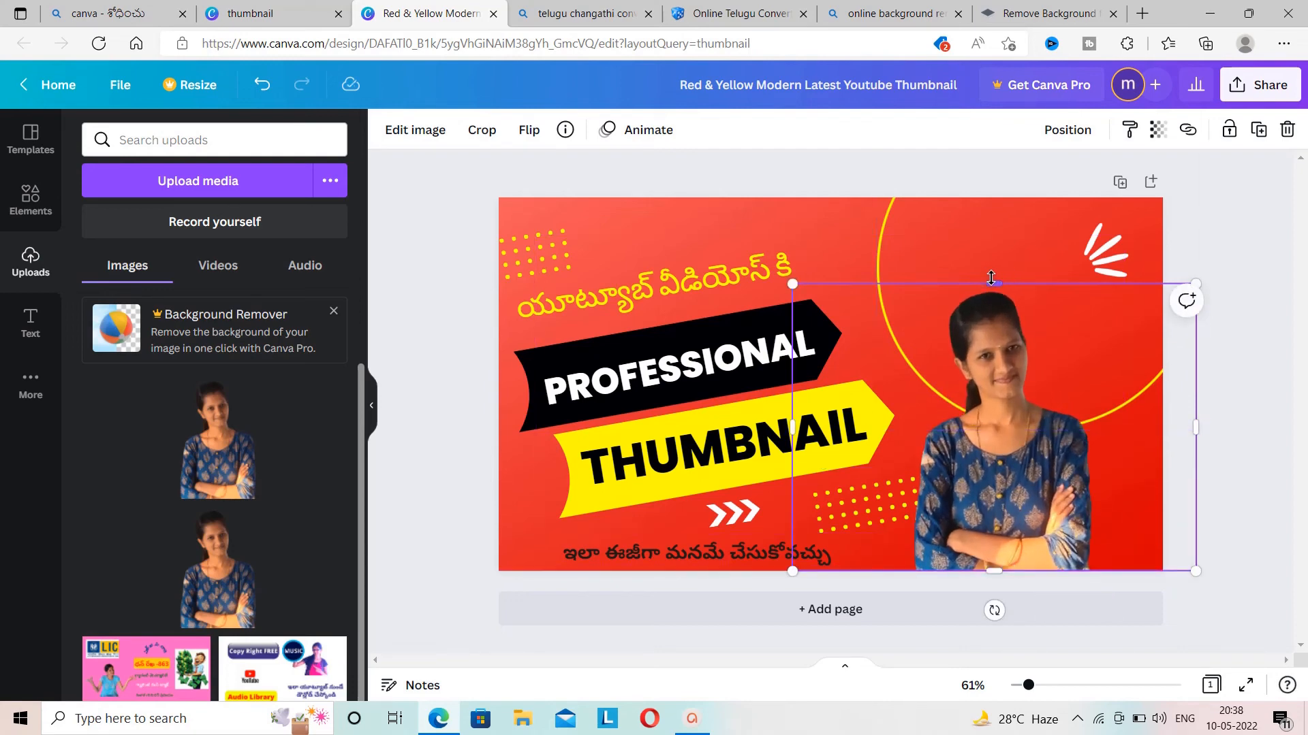
left_click_drag(991, 278, 992, 188)
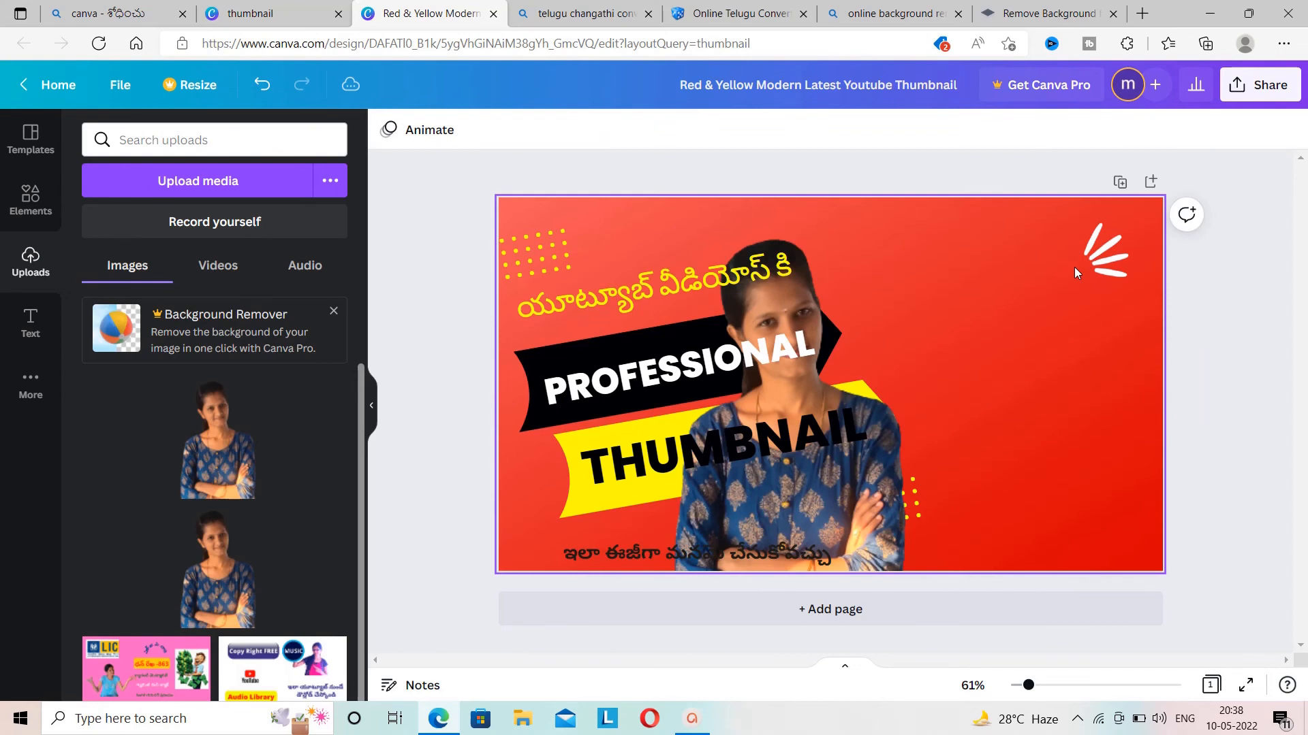
Delete the white burst strokes in the thumbnail's upper-right corner
left_click(1089, 267)
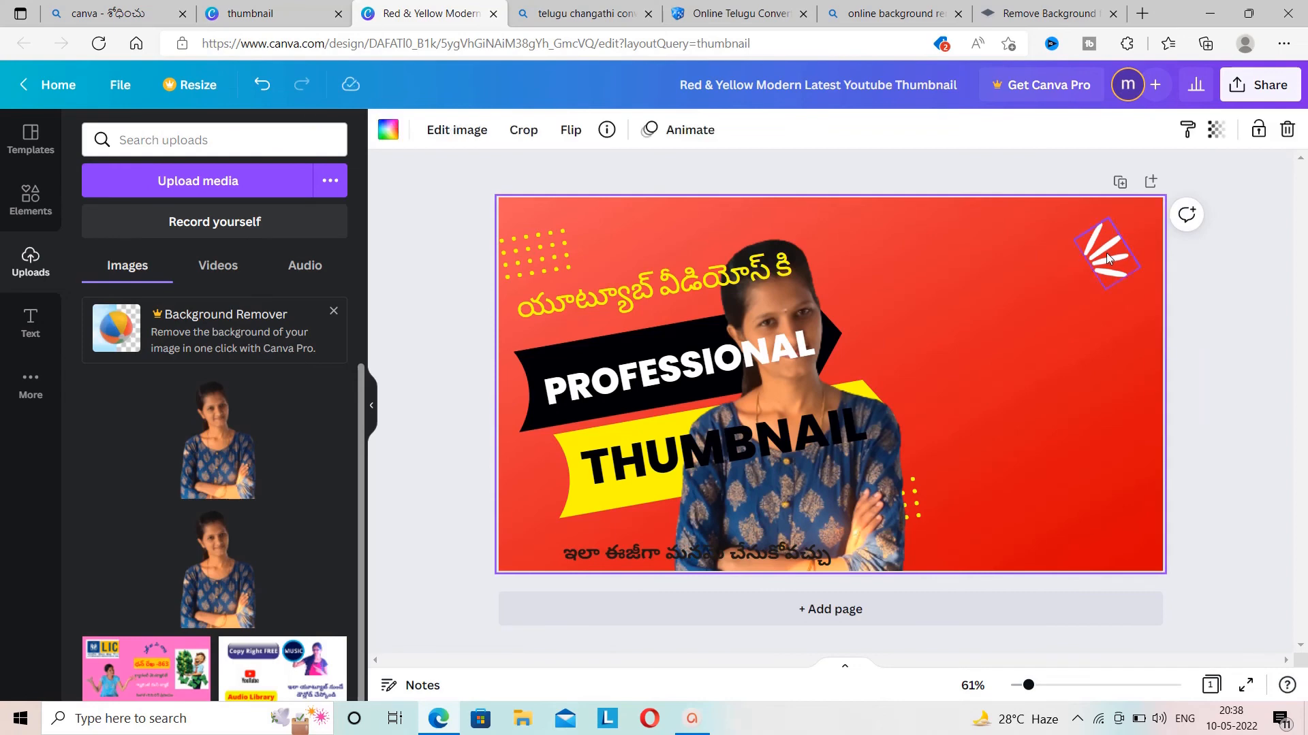
left_click(1106, 252)
key("Delete")
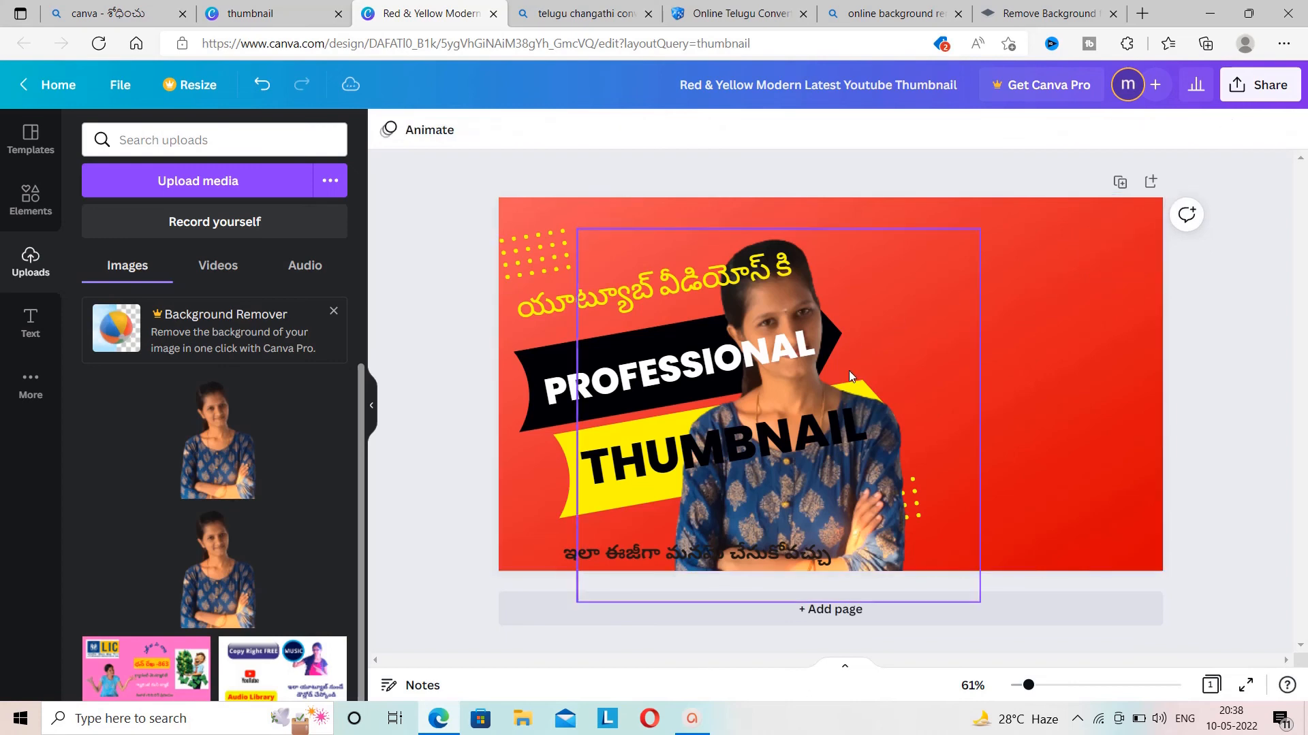
Move the cutout photo off the text to the thumbnail's right side and deselect it
left_click(825, 452)
left_click(835, 509)
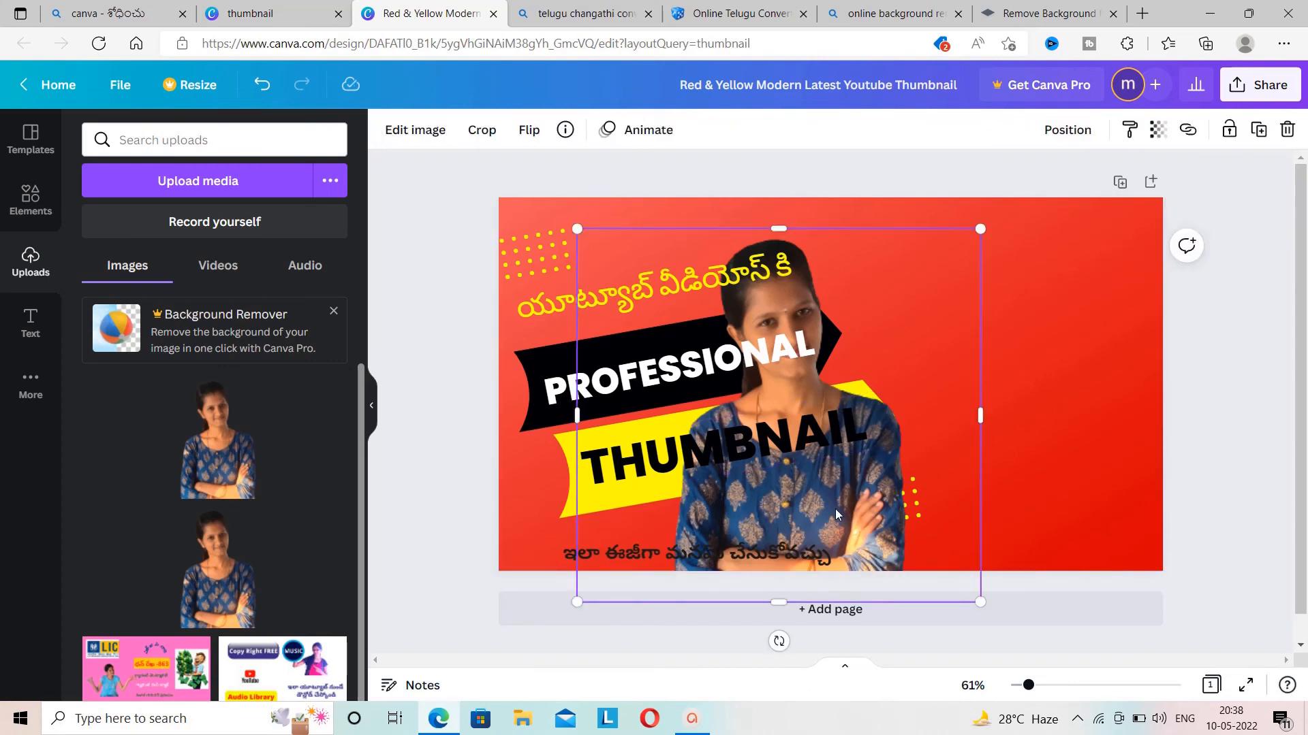
left_click_drag(835, 509, 1082, 467)
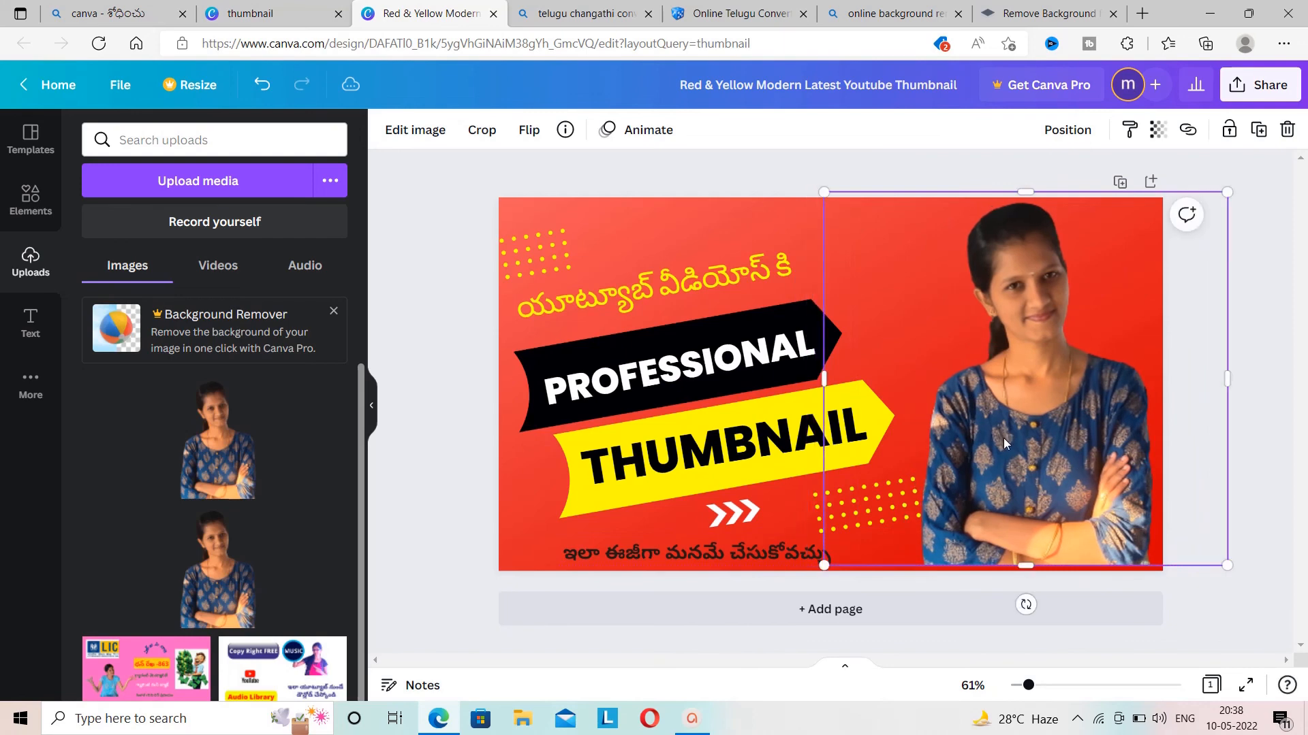
left_click(738, 214)
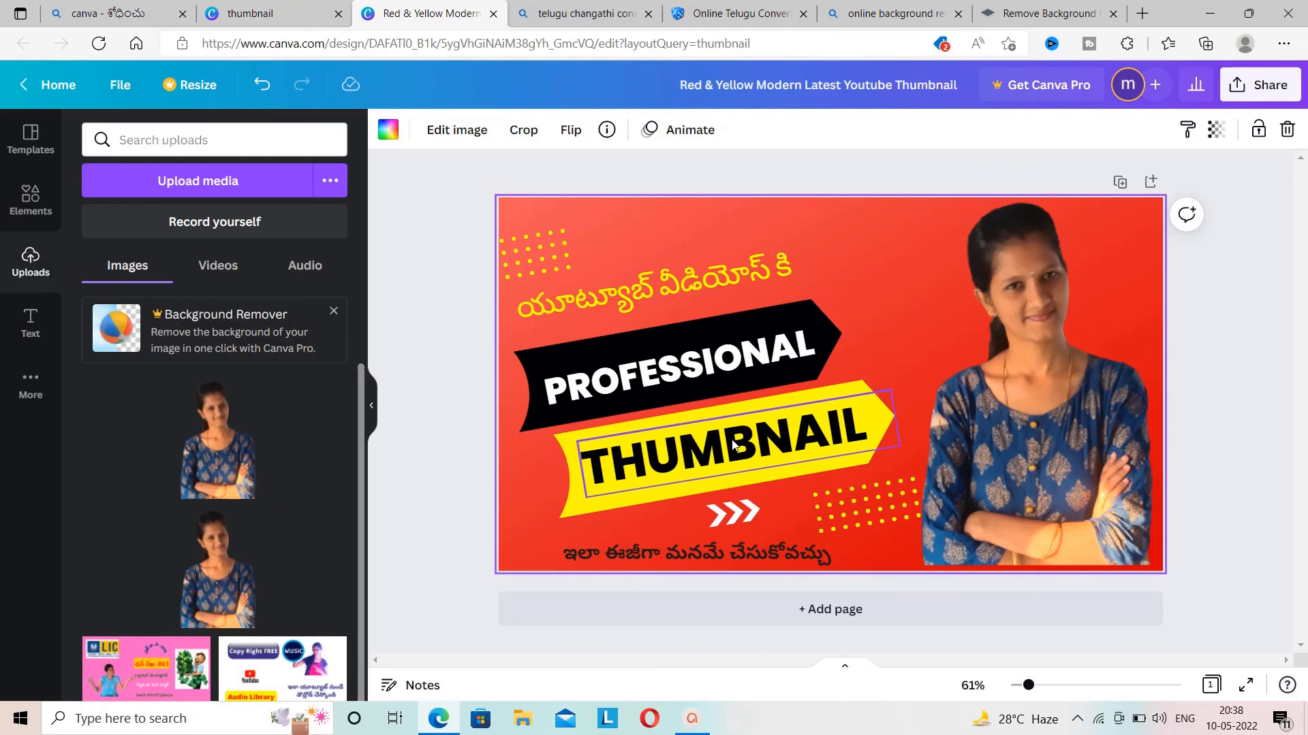